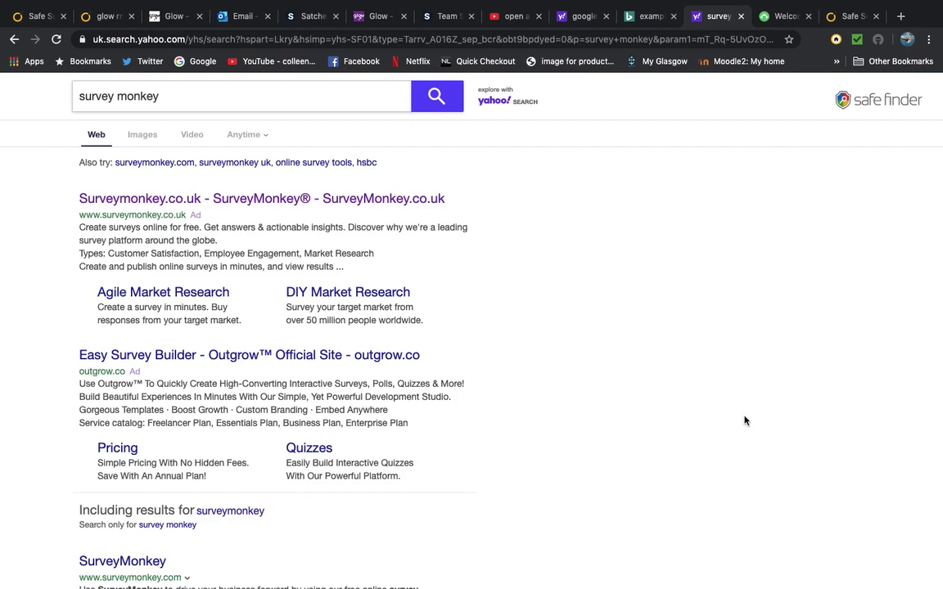
- Switch from the Yahoo search results to the SurveyMonkey dashboard and start a new survey with the Build it myself option
left_click(177, 94)
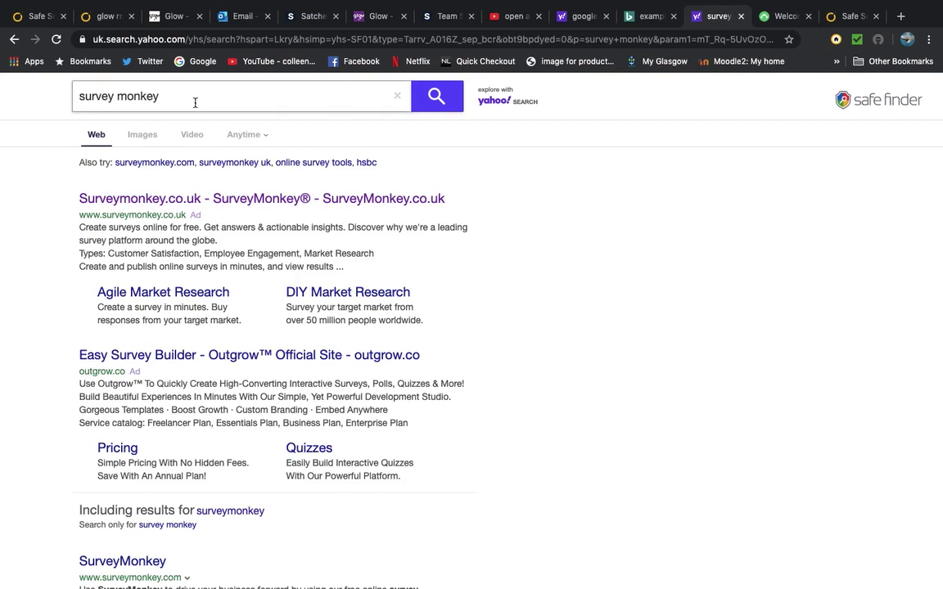
left_click(141, 207)
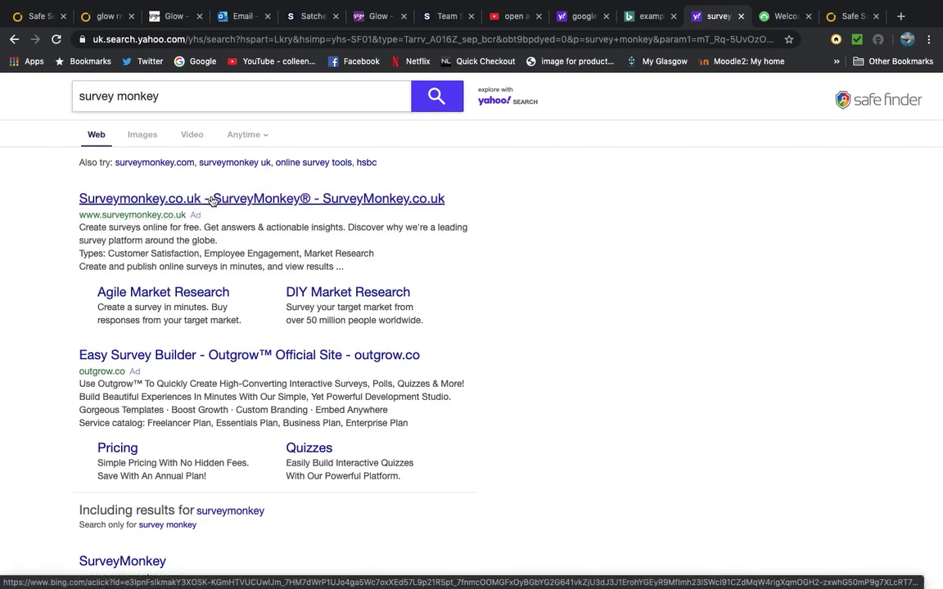
left_click(776, 18)
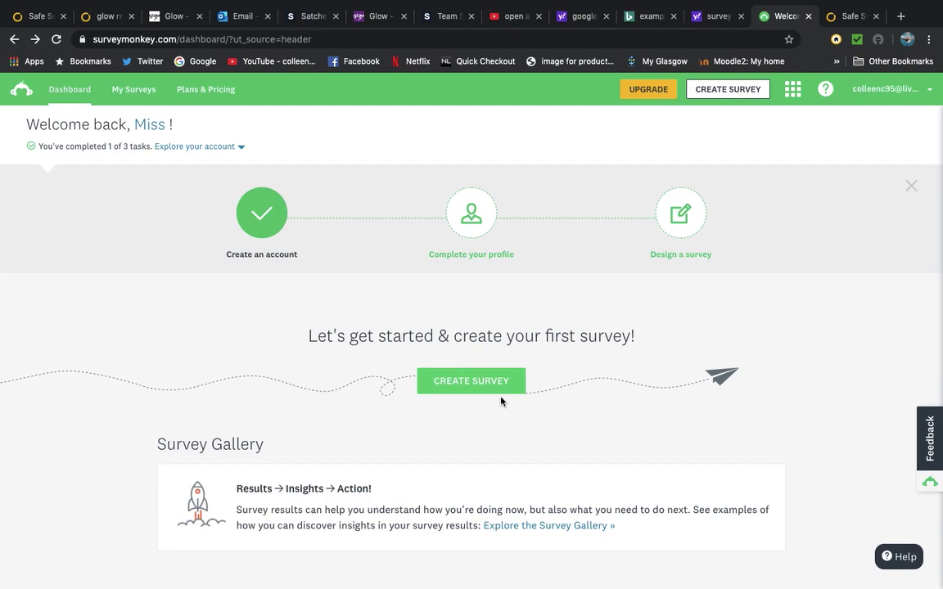
left_click(723, 90)
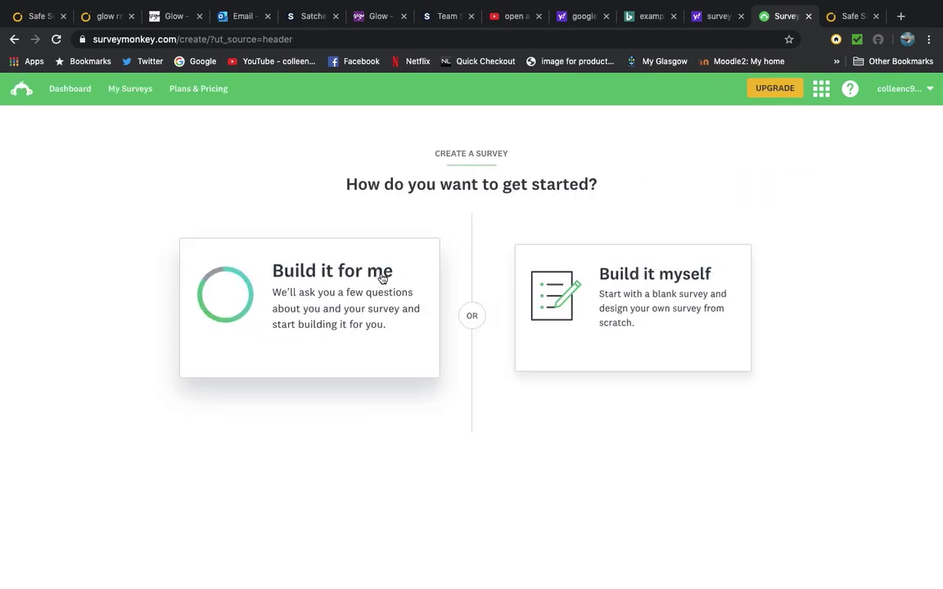
left_click(637, 286)
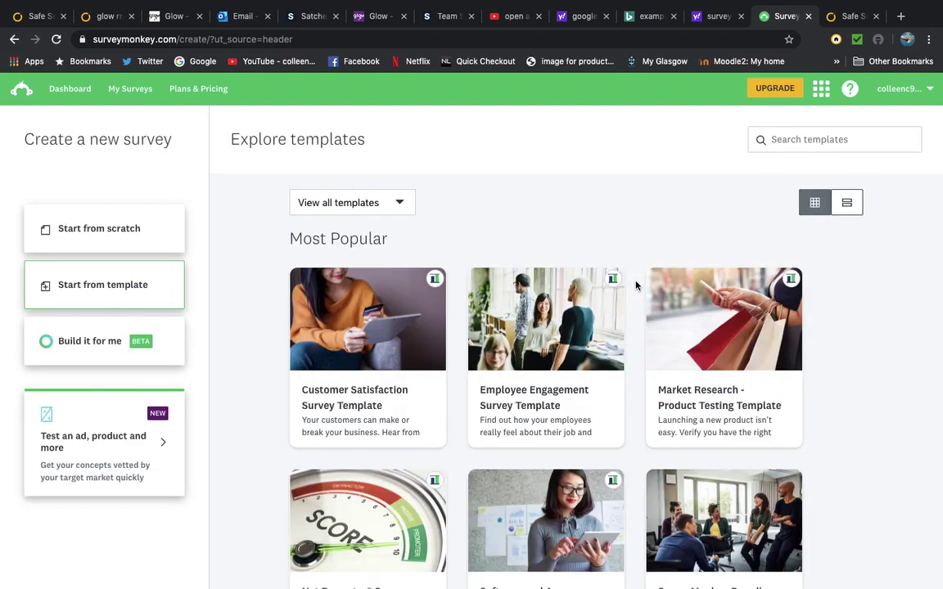
- Create a survey from scratch named "Scottish Independence" in the Political category, marking the questions as already written
scroll(531, 364, "down", 7)
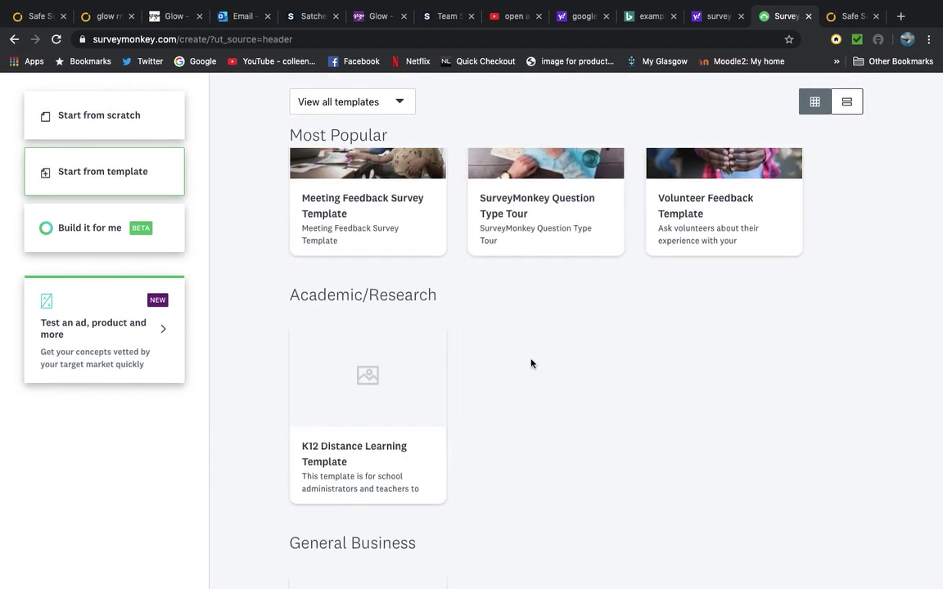
scroll(532, 364, "up", 3)
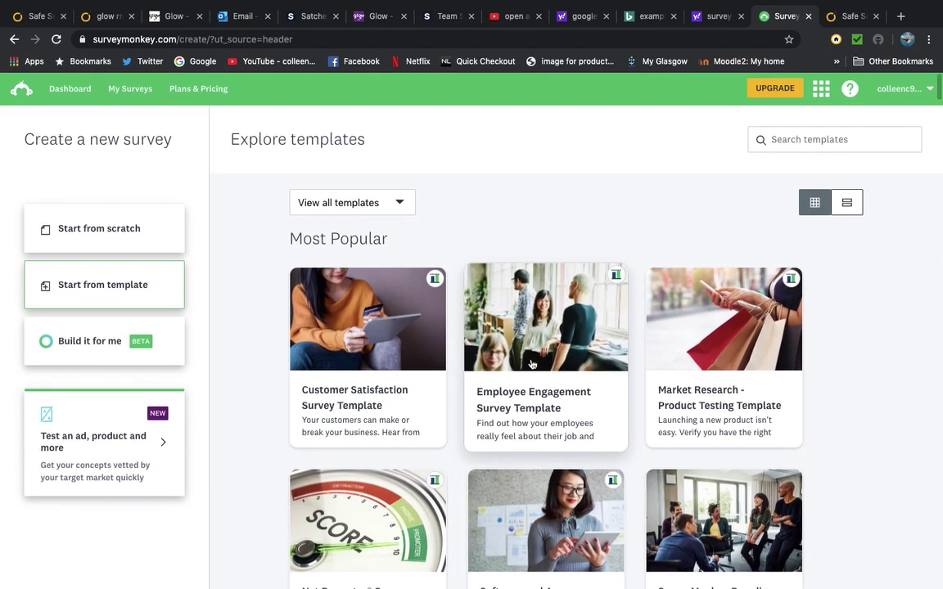
left_click(145, 228)
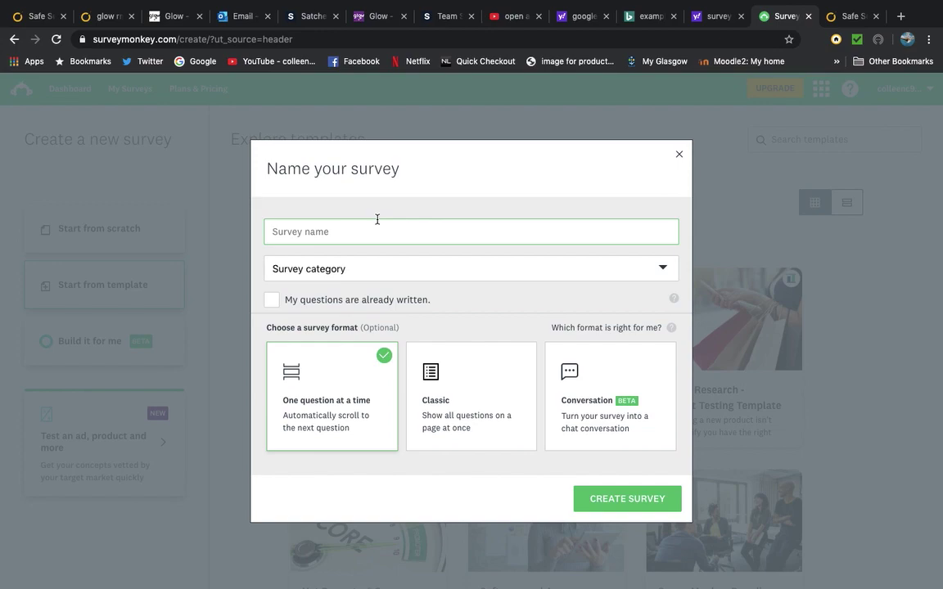
type("Scottish Independence")
left_click(370, 268)
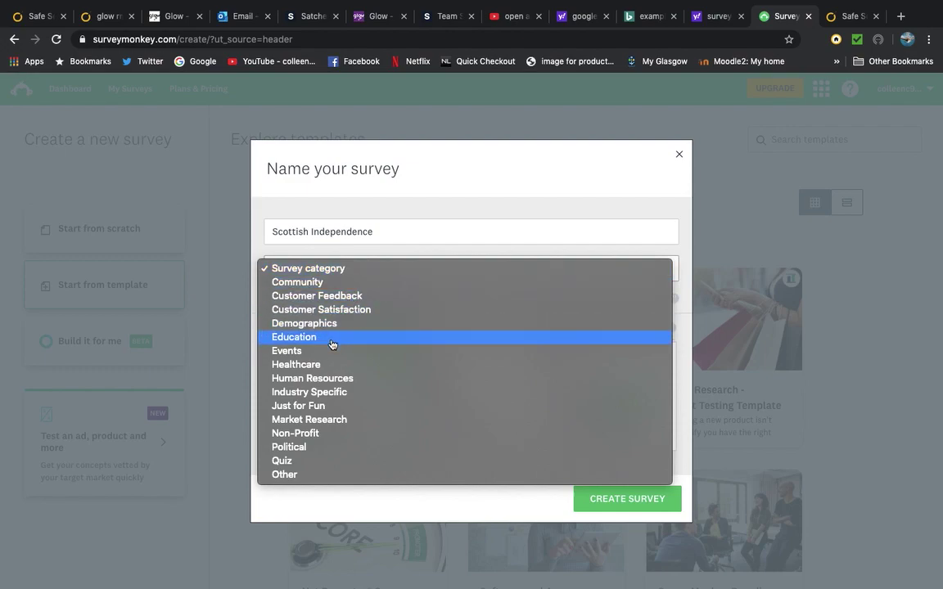
left_click(320, 447)
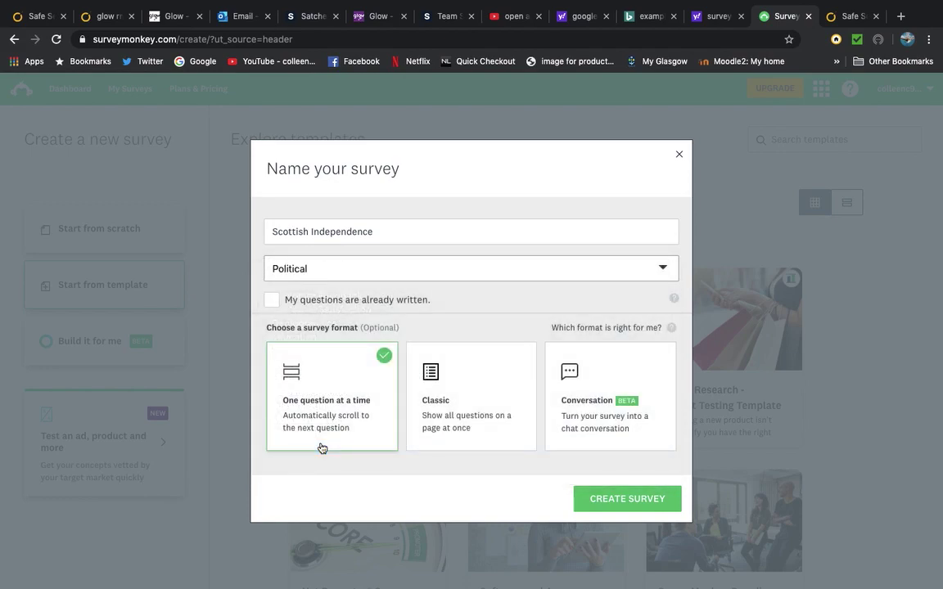
left_click(271, 300)
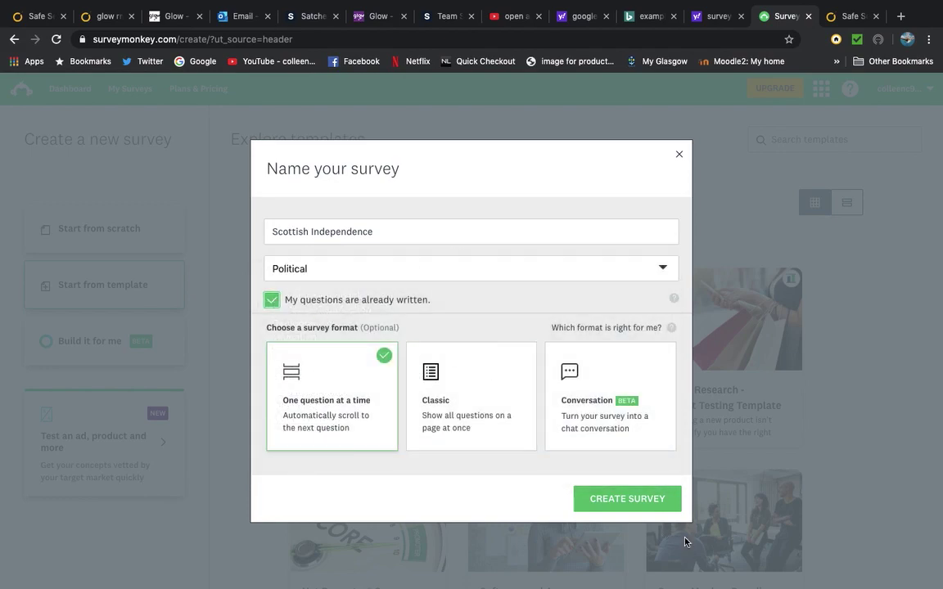
left_click(647, 508)
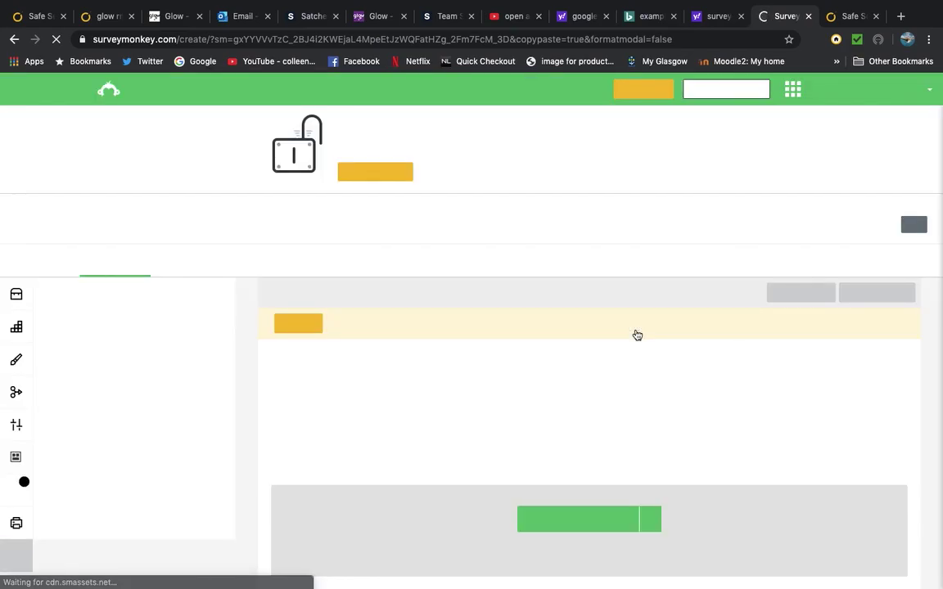
- Dismiss the dialog for copying and pasting questions without adding any
scroll(637, 335, "down", 1)
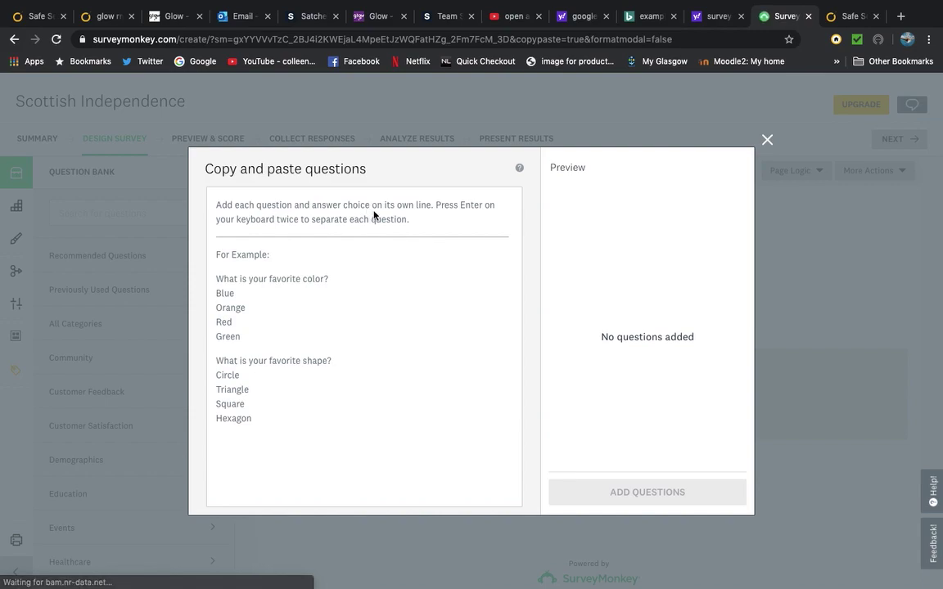
left_click(348, 213)
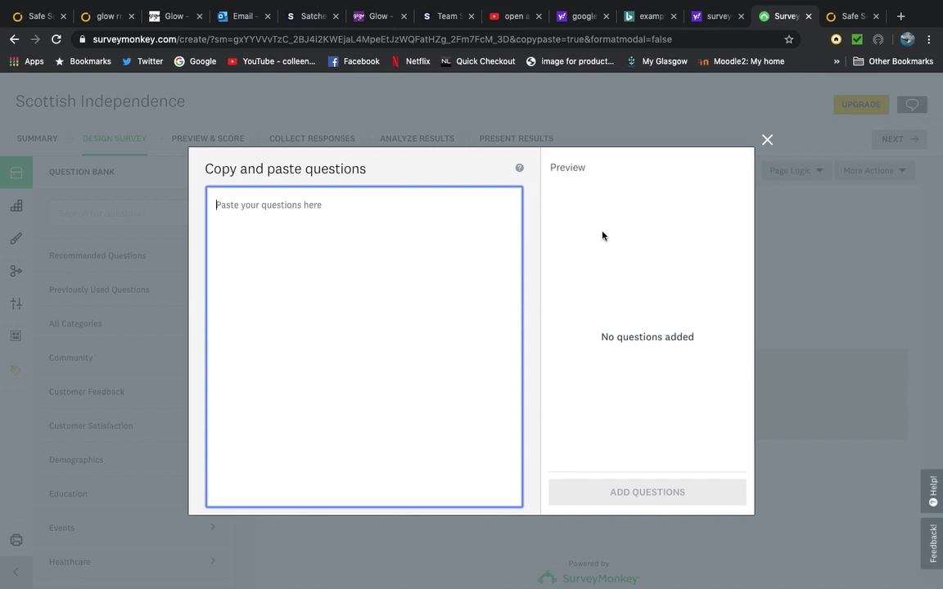
left_click(766, 140)
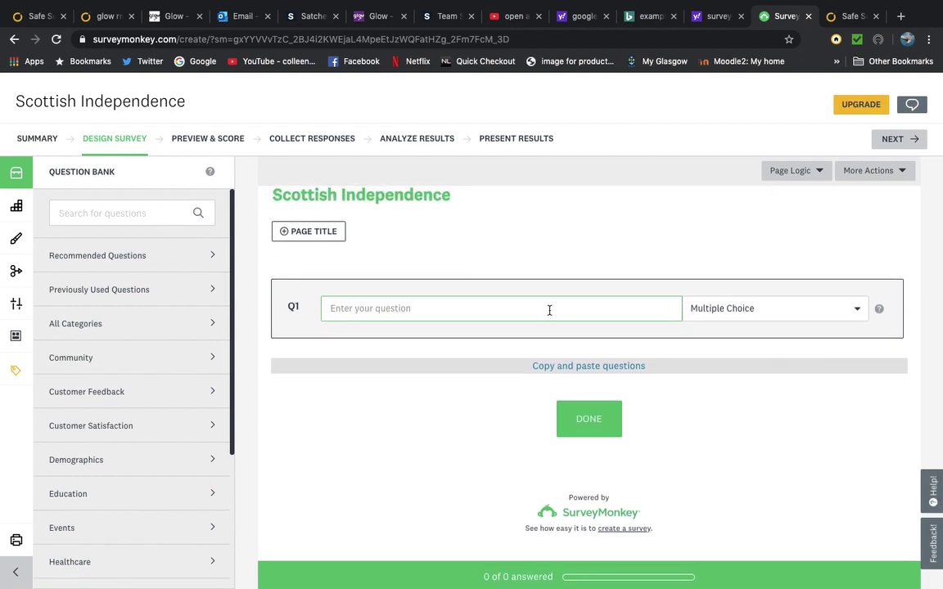
- Write the first question as "Do you think Scotland should be an Independent Country?" with the Multiple Choice question type
type("Do you think ")
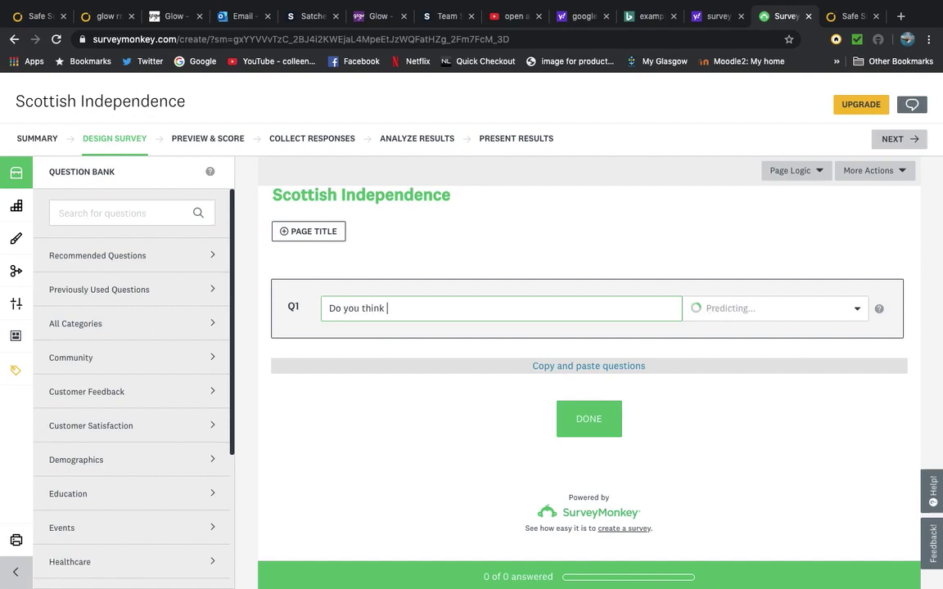
type("Scotland")
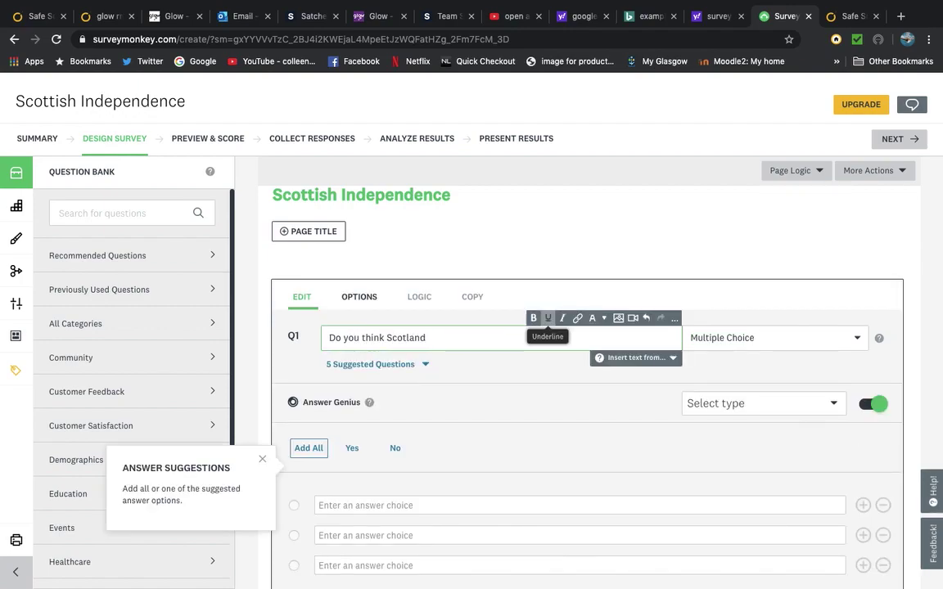
type(" should be an Independ")
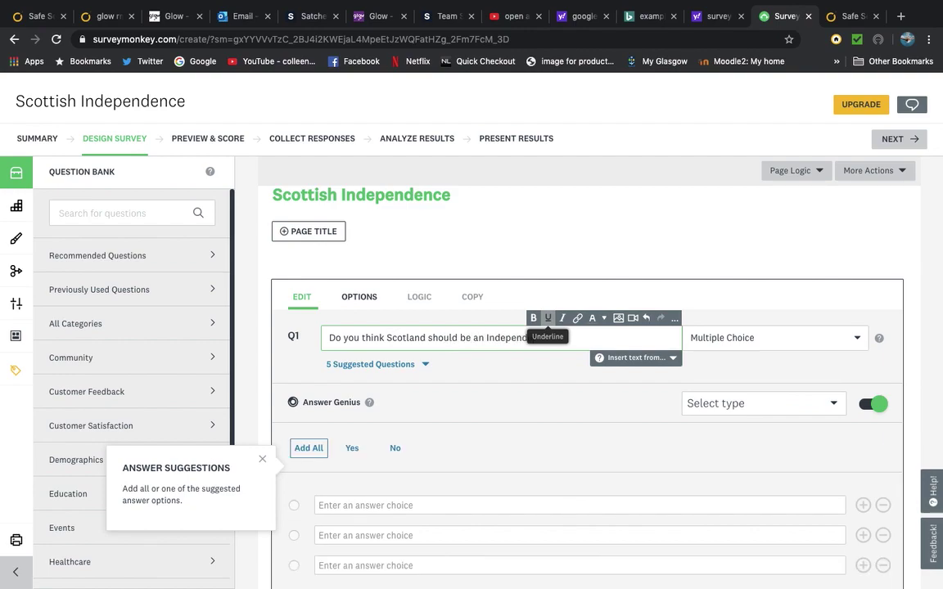
type("ent")
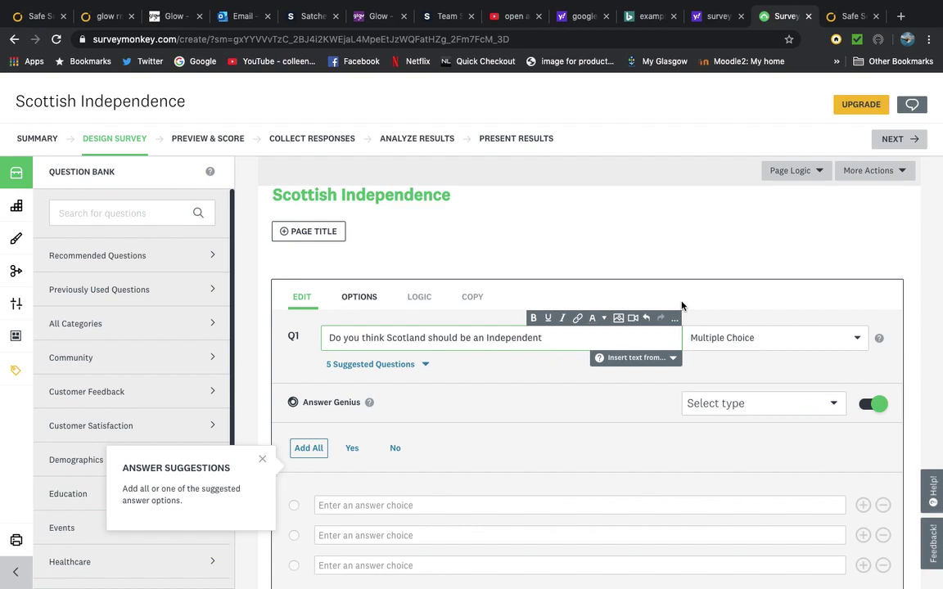
type(" Country?")
left_click(792, 335)
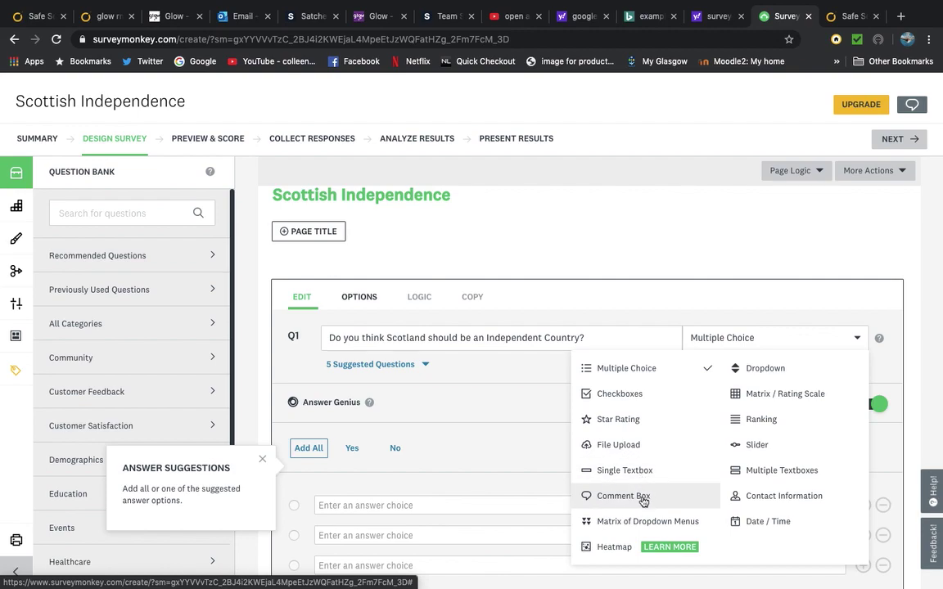
left_click(647, 378)
- Add the suggested answers Yes and No as the first question's answer choices
scroll(578, 423, "down", 2)
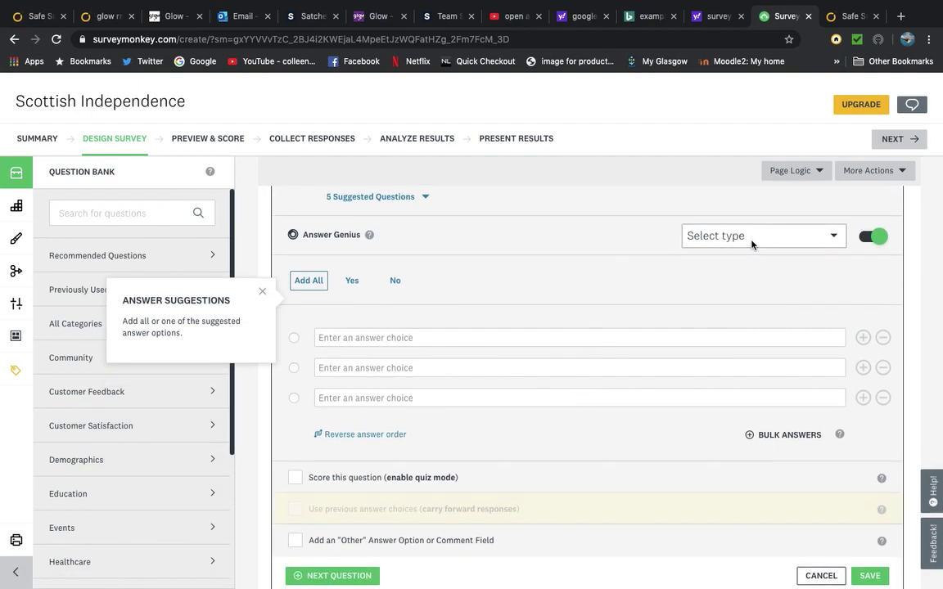
left_click(751, 241)
left_click(751, 244)
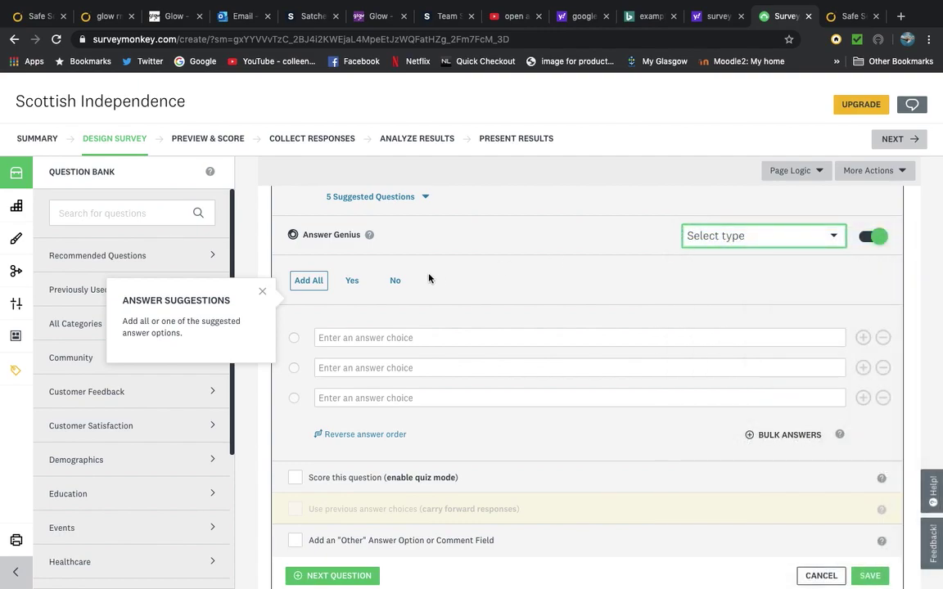
left_click(353, 281)
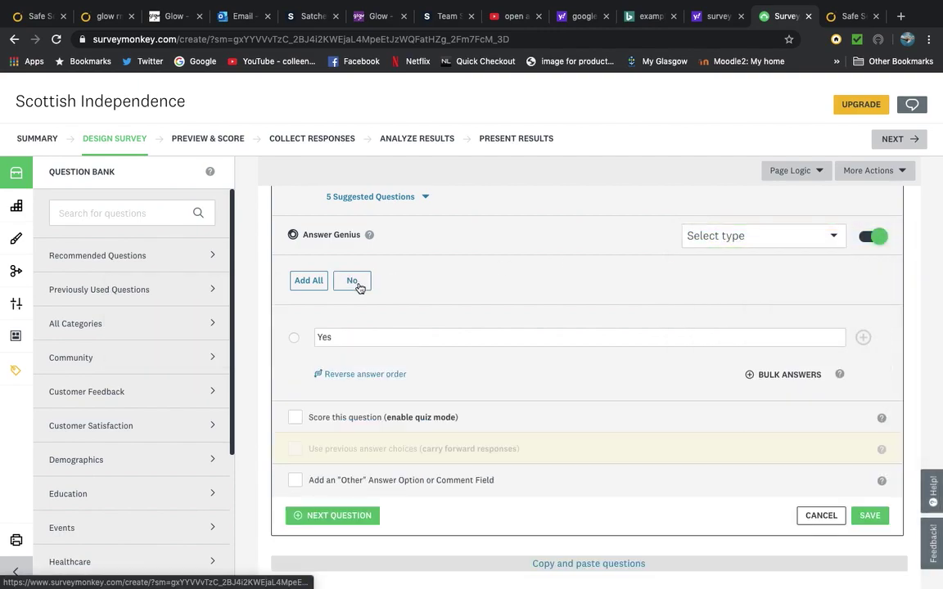
left_click(360, 287)
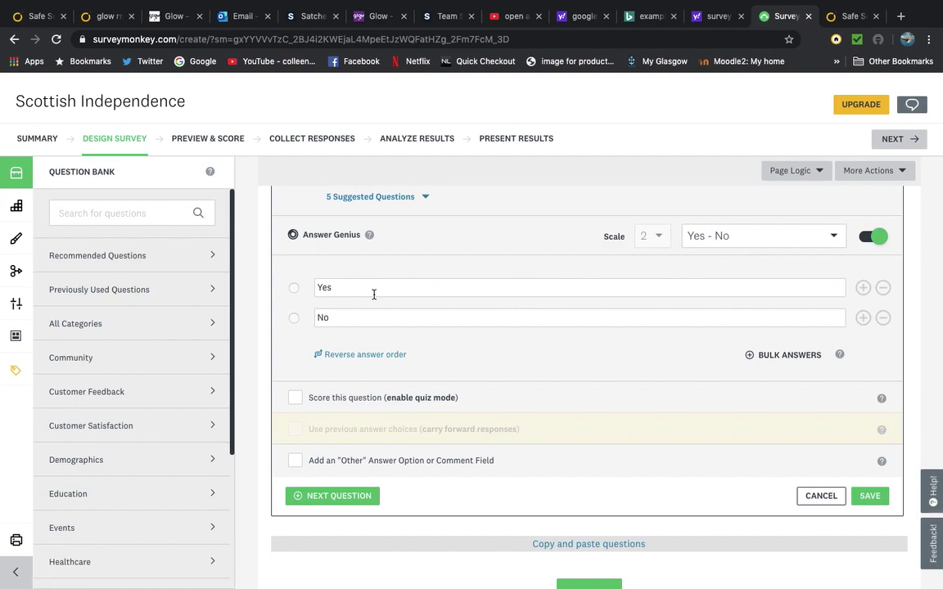
- Add a second question reading "What do you think is the main reason why people think that Scotland should become independent?"
left_click(356, 497)
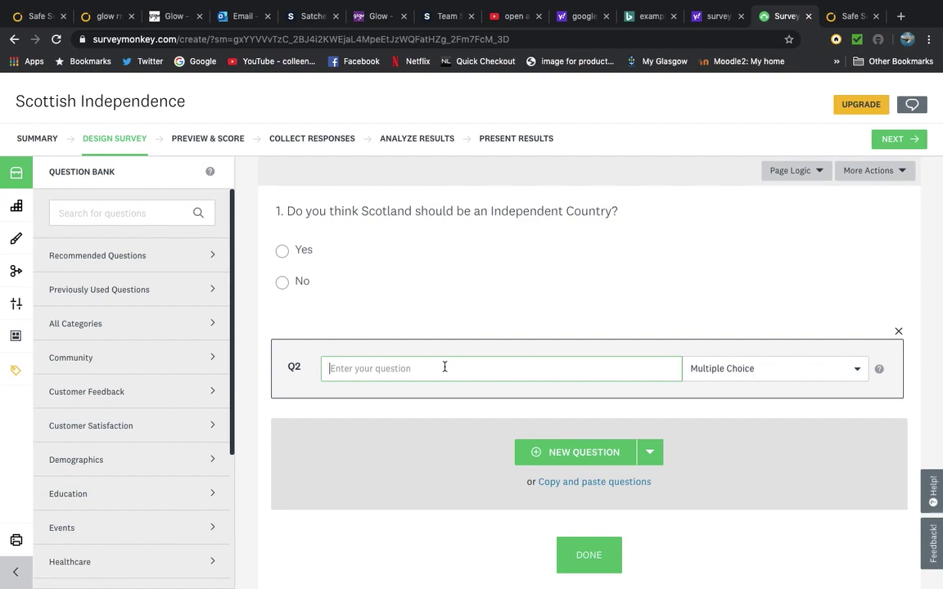
type("What do you")
type(" think is the m")
type("ain rea")
key("BackSpace")
type("reason w")
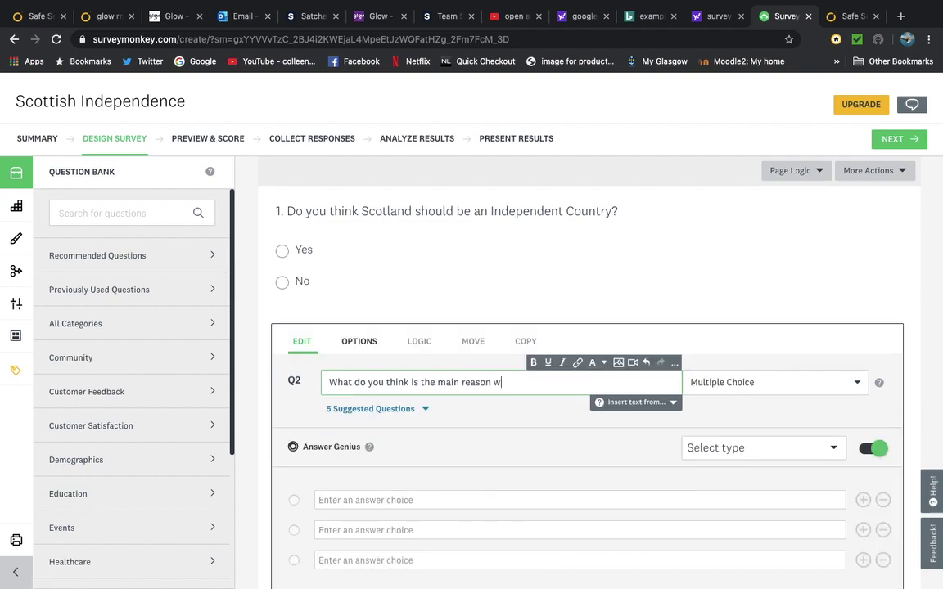
type("hy people think that S")
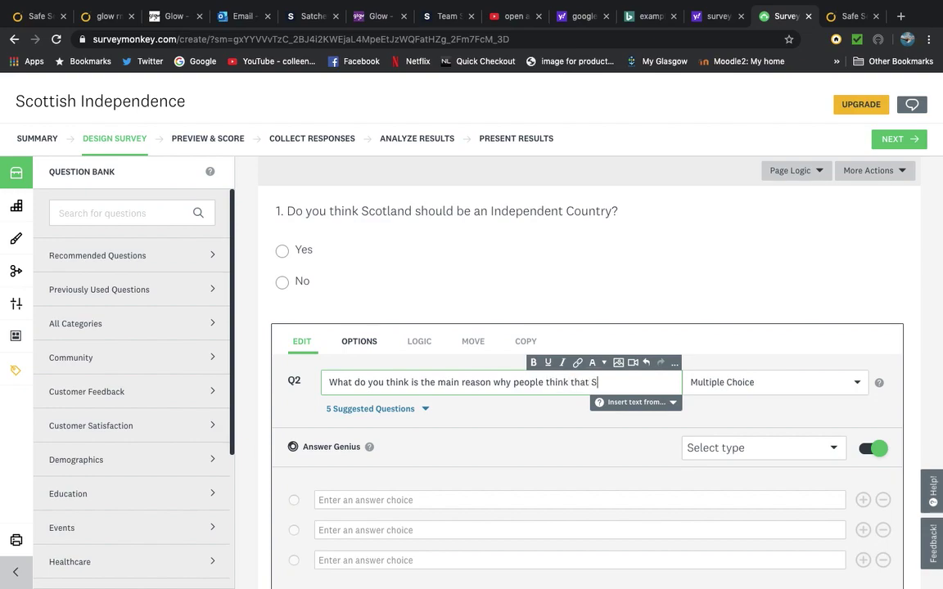
type("cotland should become indepen")
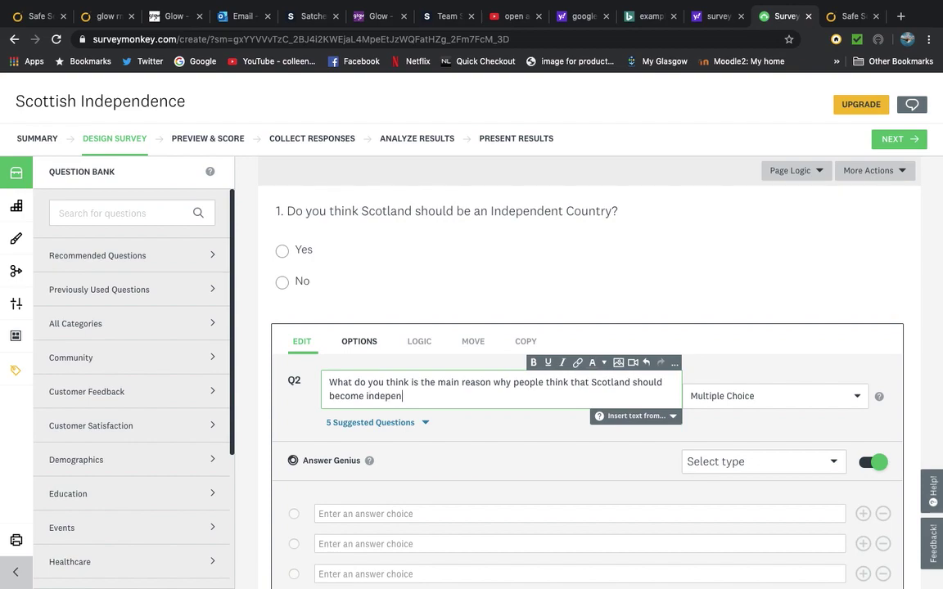
type("dent?")
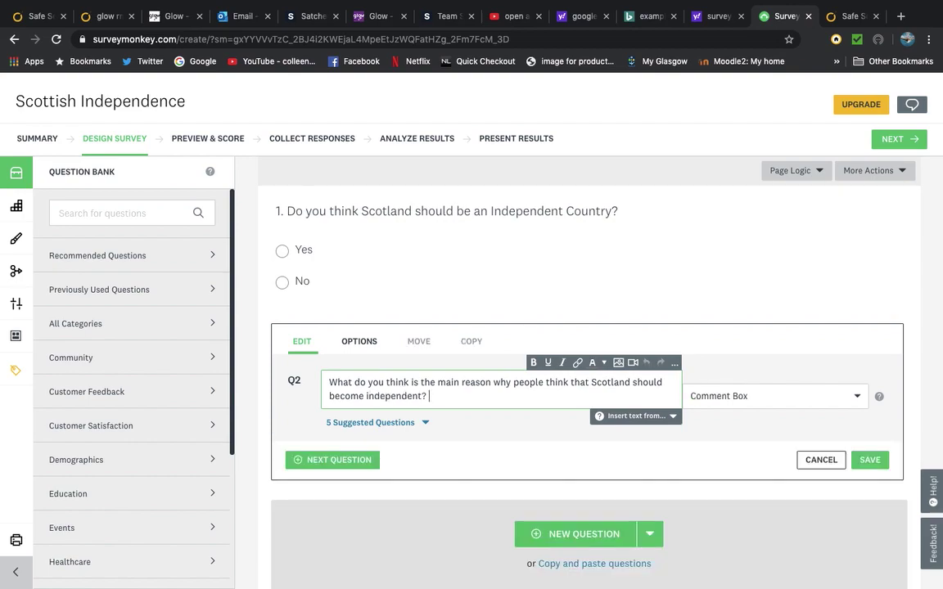
- Choose Comment Box as the second question's type
left_click(737, 400)
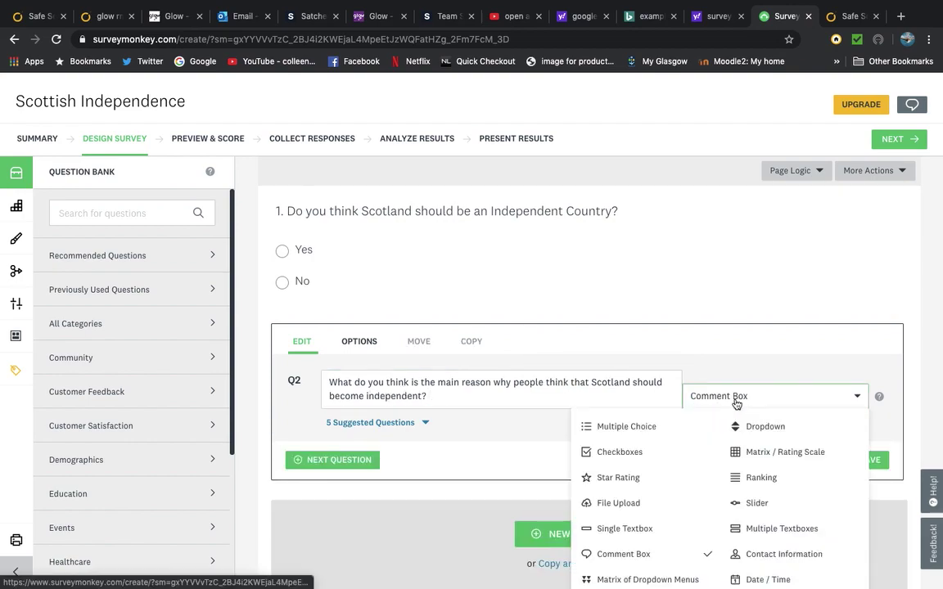
scroll(671, 501, "down", 2)
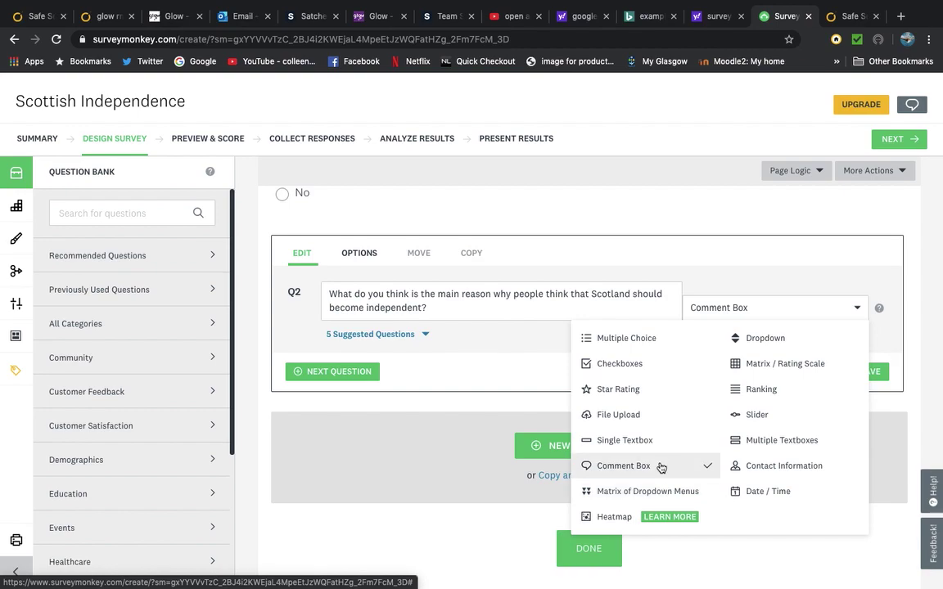
left_click(661, 467)
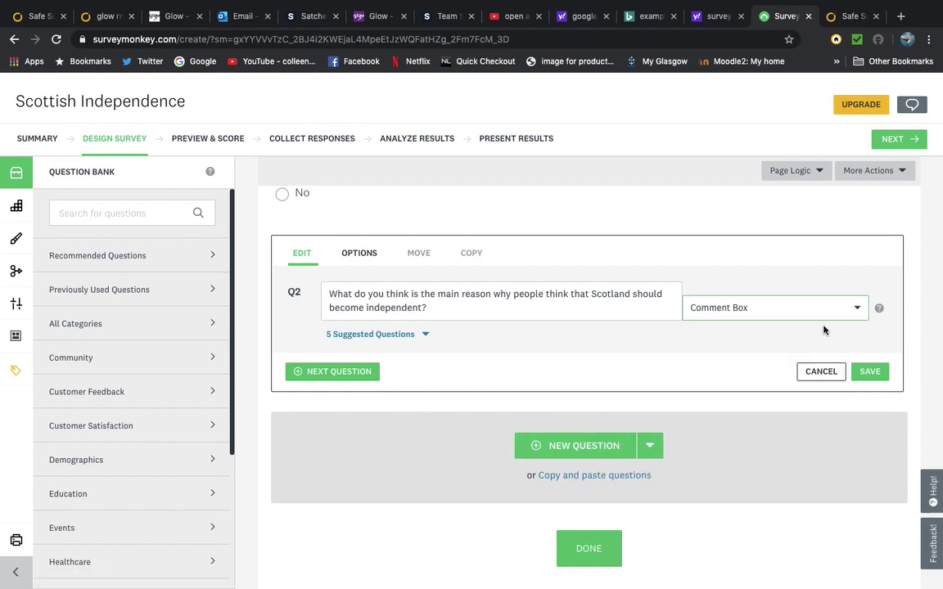
- Add a third question, a Comment Box reading "What do you think is the main reason why people think Scotland should not become independent?"
left_click(353, 371)
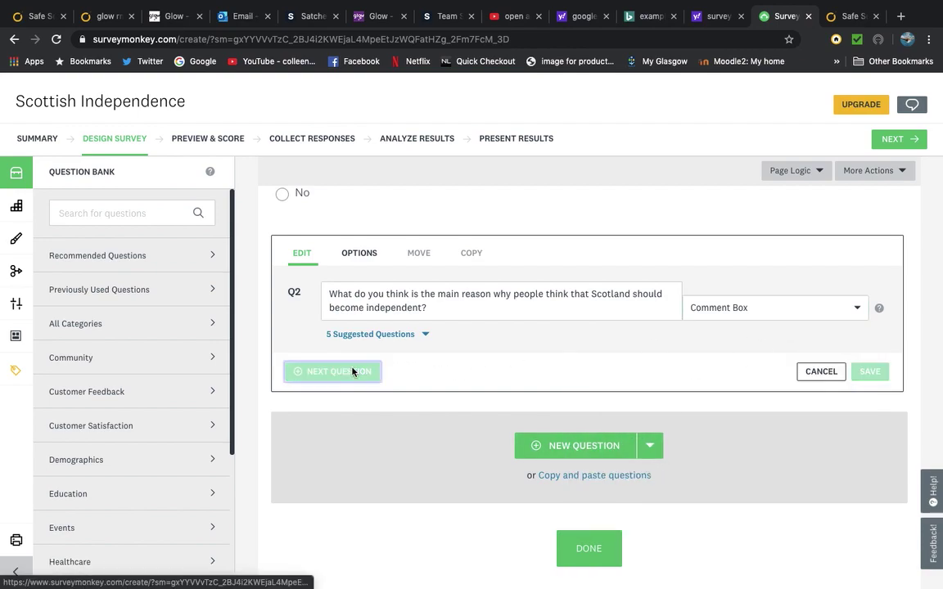
left_click(603, 382)
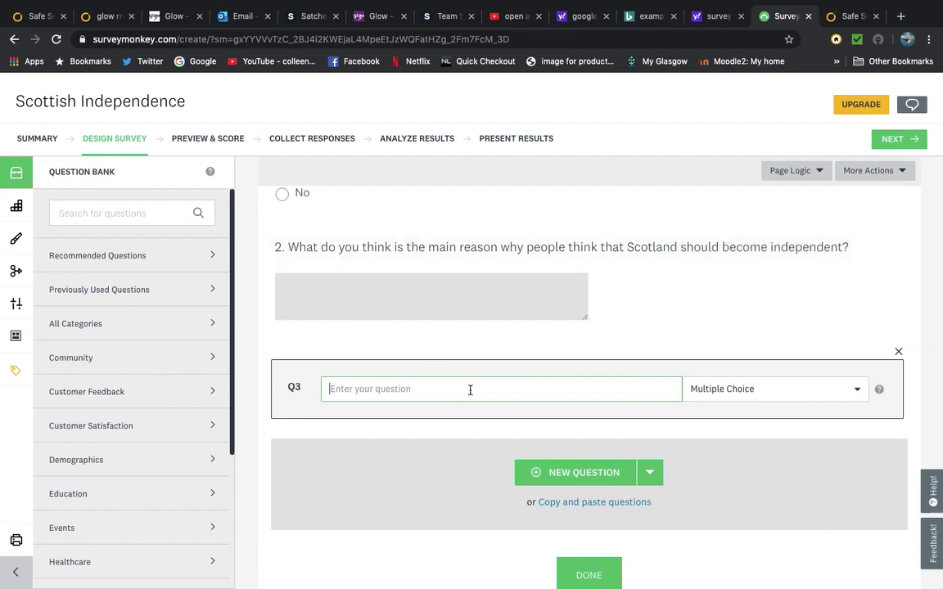
type("What do yo")
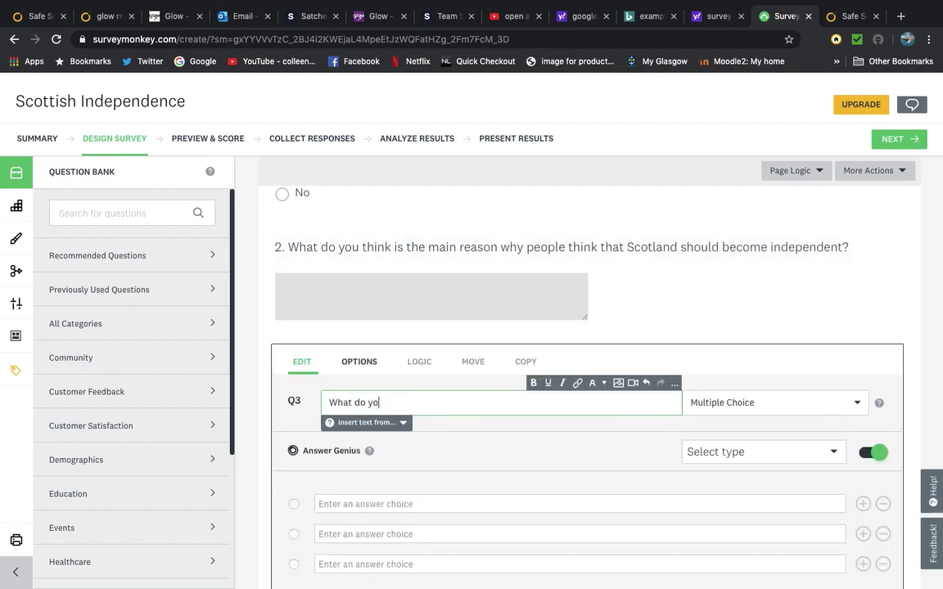
type("u think the")
key("BackSpace")
key("BackSpace")
key("BackSpace")
key("BackSpace")
type("is the main reason why people think Scotland should not be")
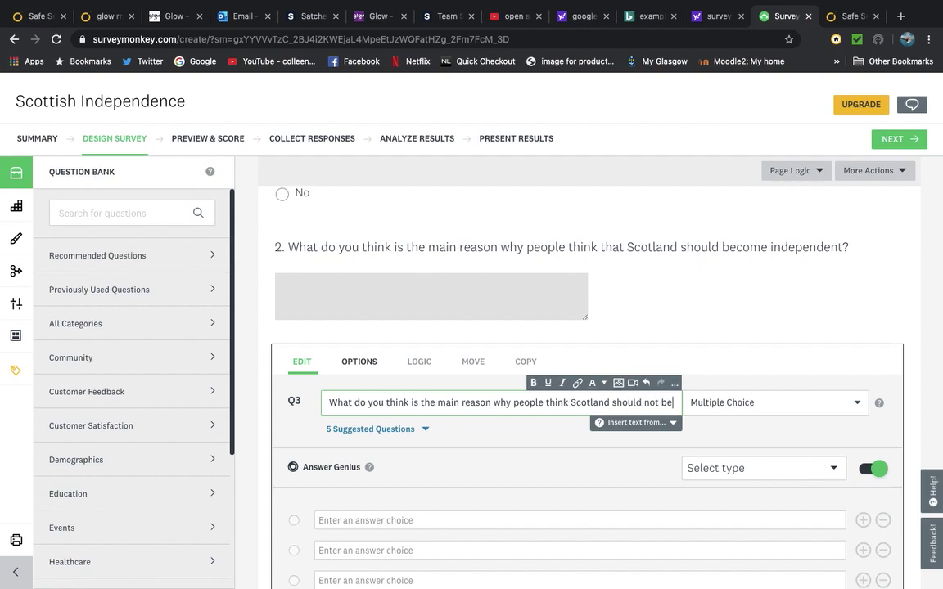
type("come independent?")
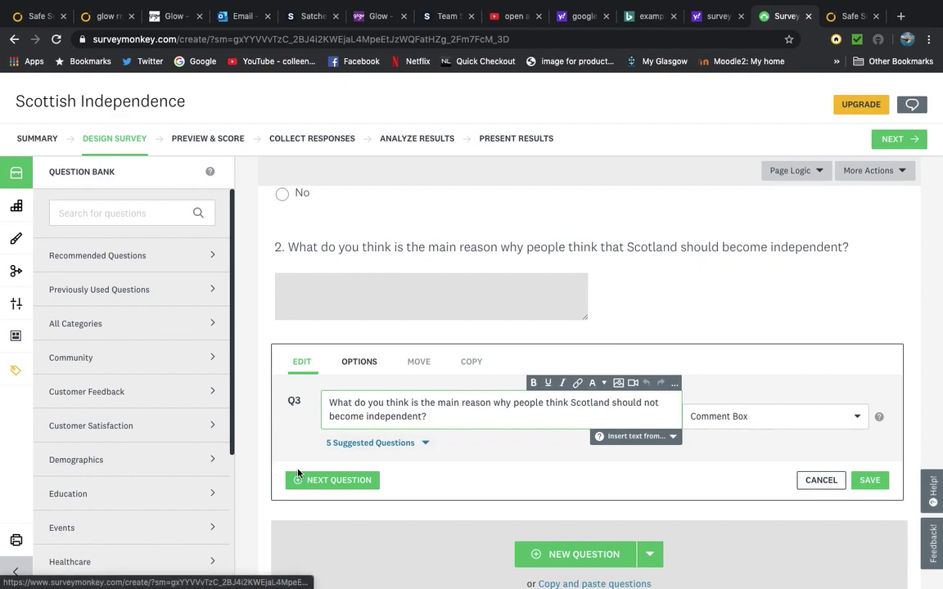
left_click(315, 480)
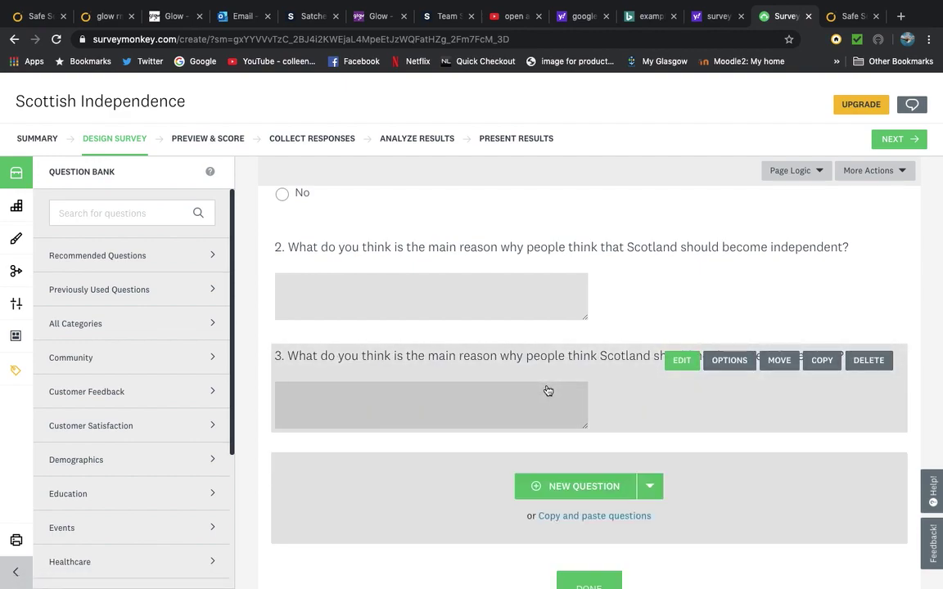
- Add a fourth question reading "What is your Gender?" with the Multiple Choice question type
left_click(538, 483)
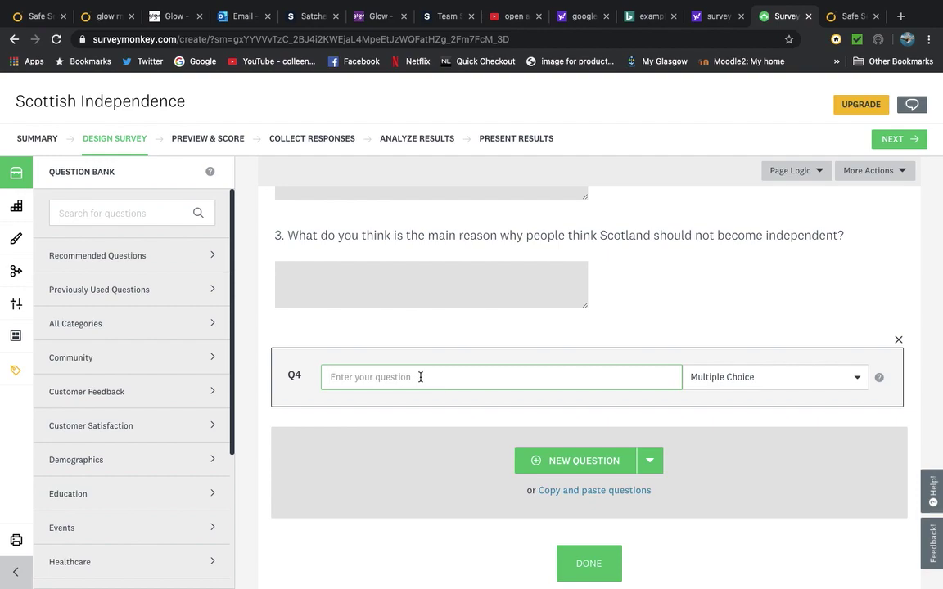
type("W")
type("at")
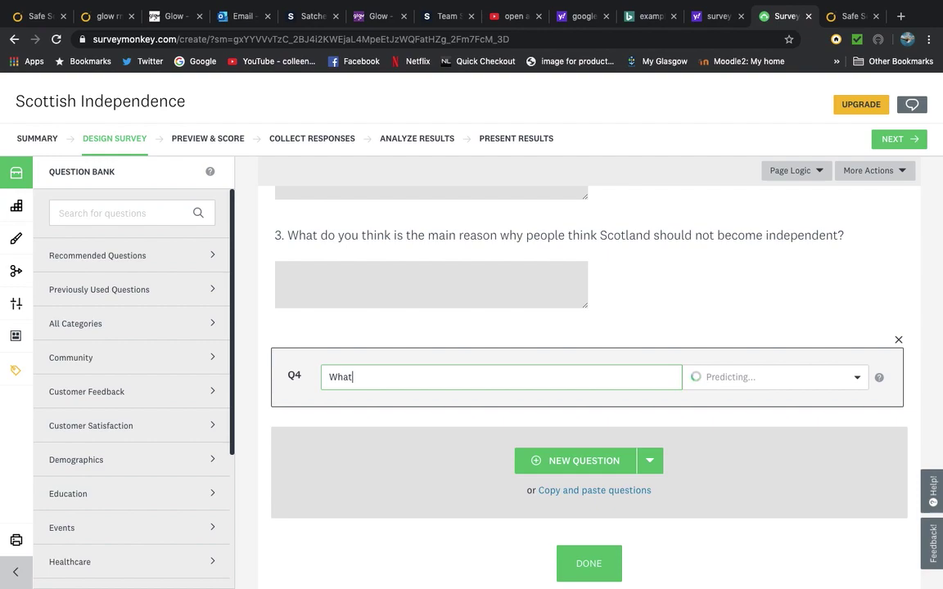
type(" is your Gende")
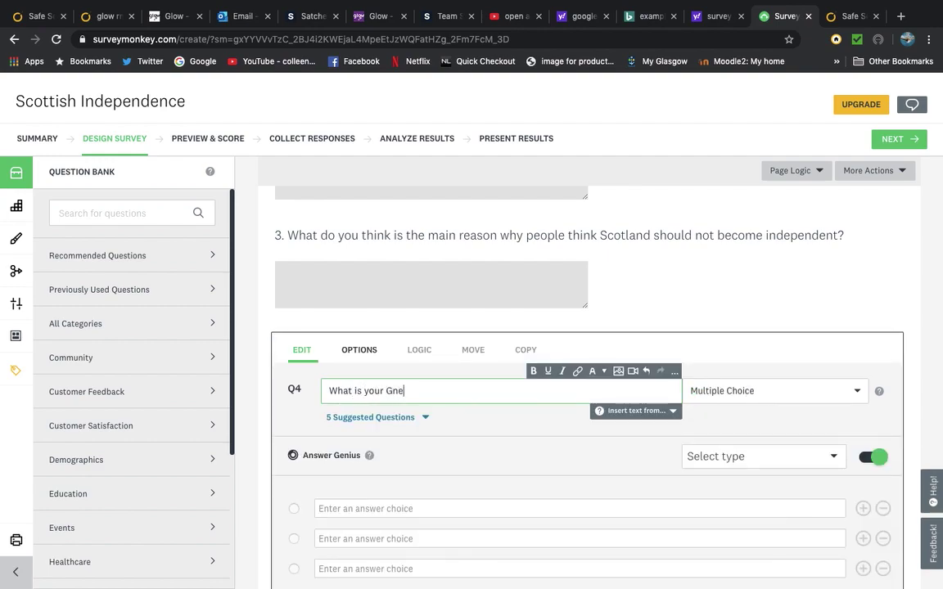
key("BackSpace")
key("BackSpace")
key("BackSpace")
key("BackSpace")
type("ender")
- Enter Male, Female and Prefer not to say as the gender question's answer choices
left_click(381, 508)
type("Male")
scroll(384, 480, "down", 2)
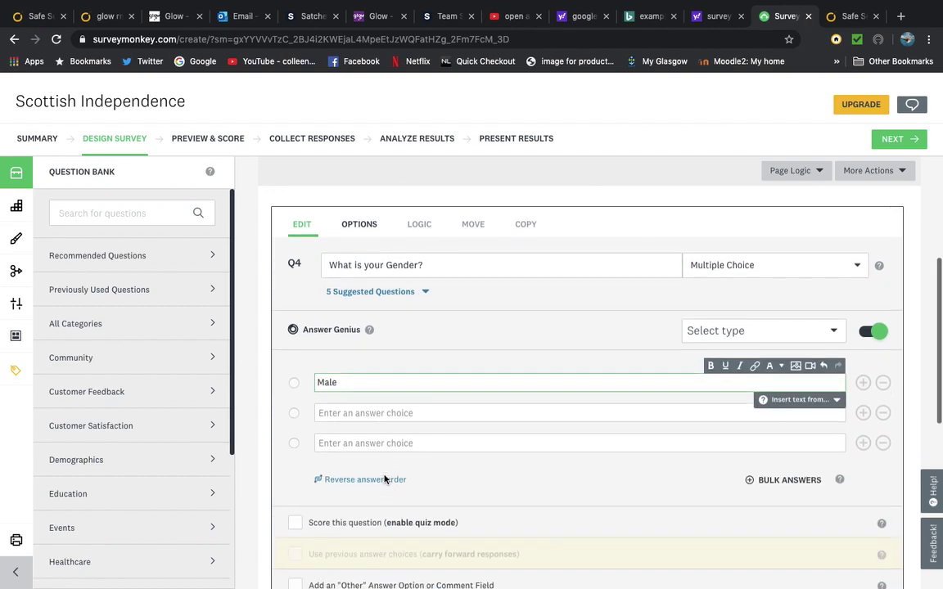
left_click(372, 414)
type("Female")
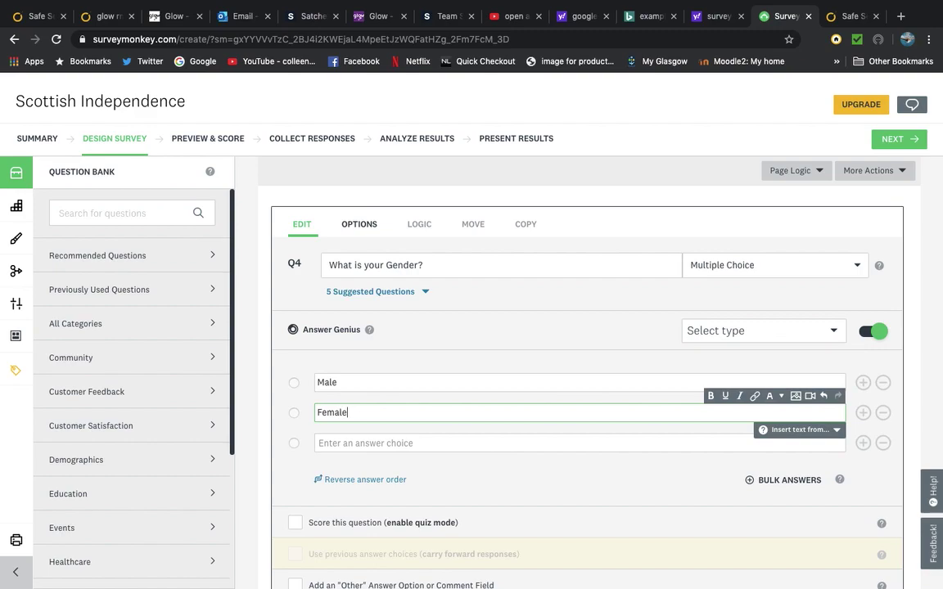
left_click(353, 441)
type("Prefer no")
key("BackSpace")
type("not to")
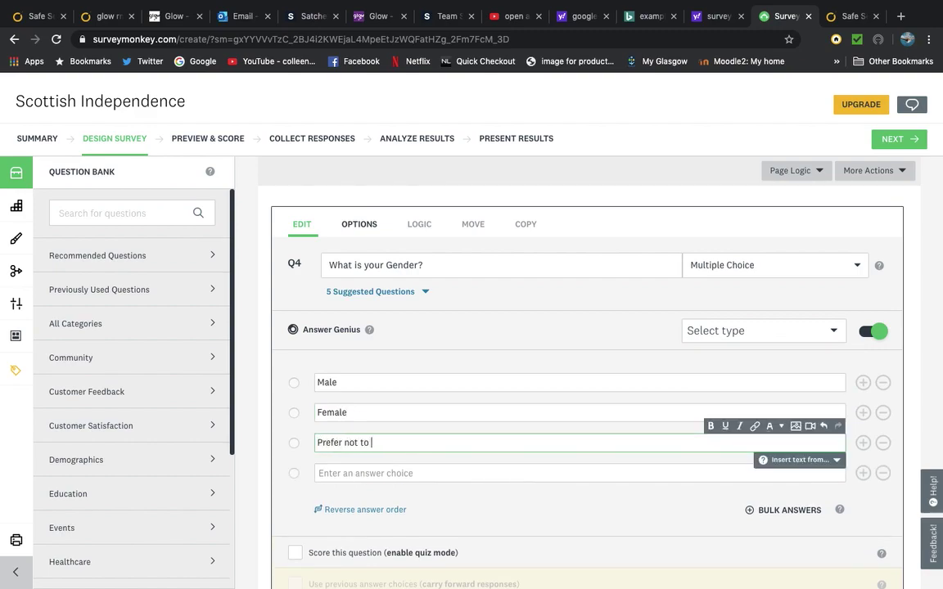
type(" say")
scroll(449, 487, "down", 3)
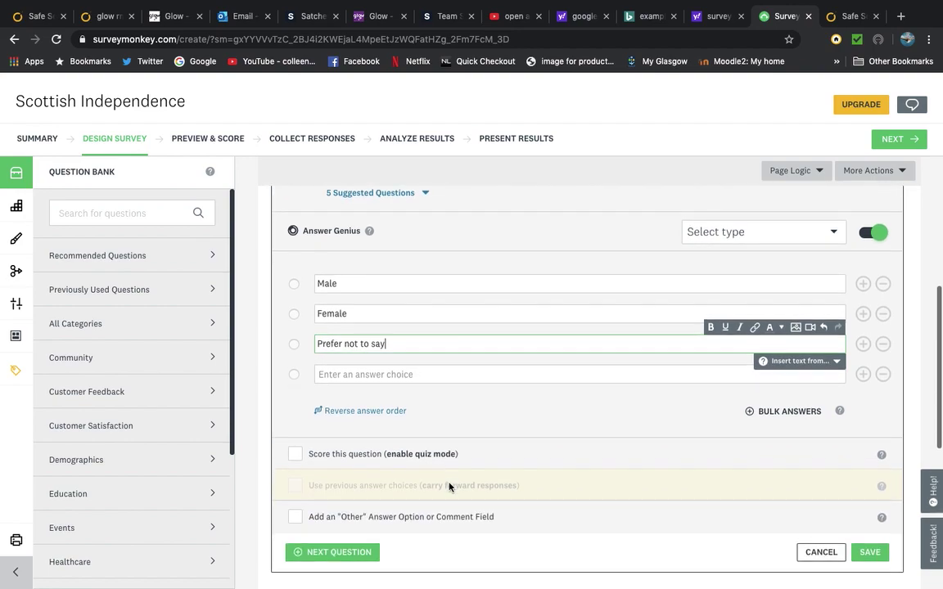
scroll(469, 435, "down", 1)
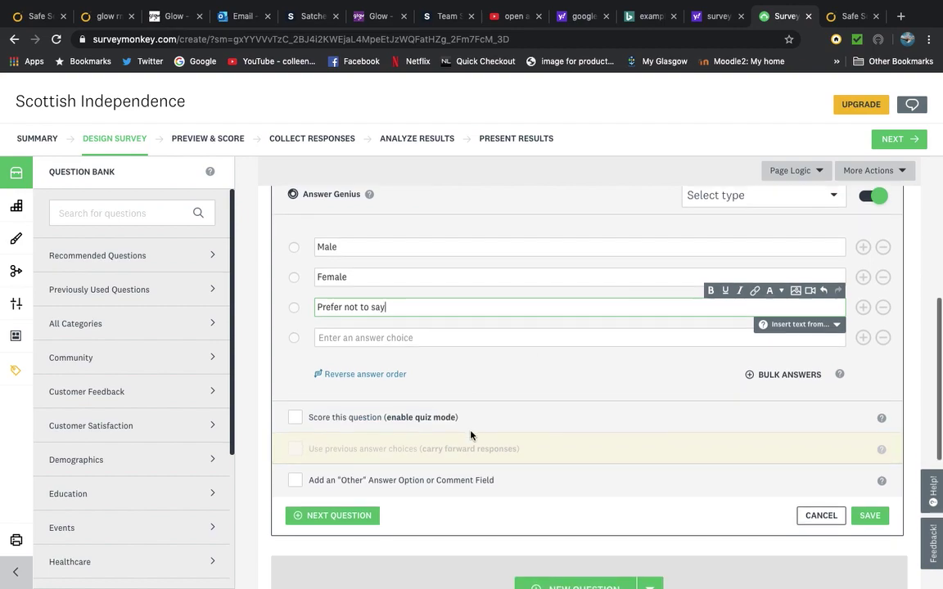
- Save the gender question and add a fifth one reading "What is your age?" with the Multiple Choice question type
left_click(343, 514)
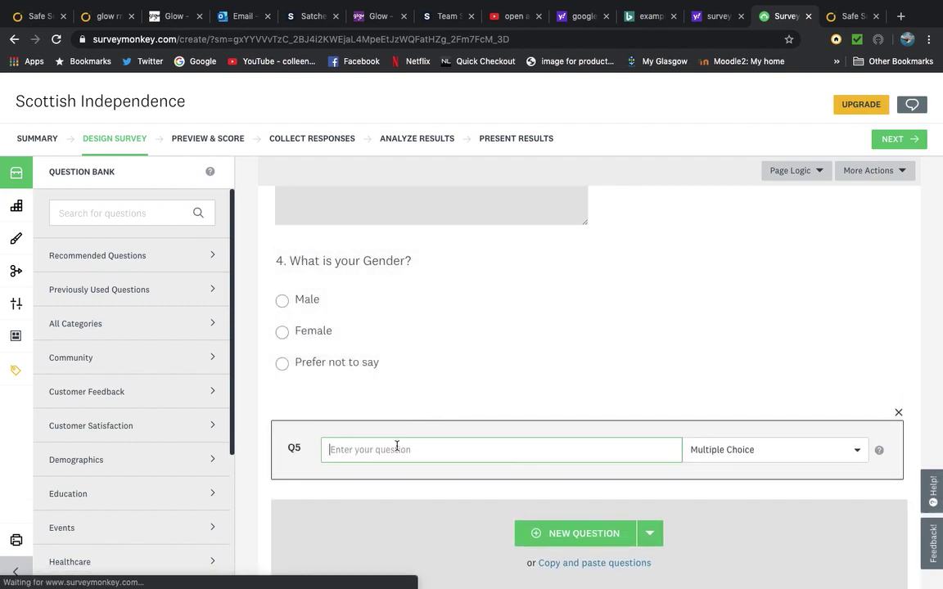
type("What is your age")
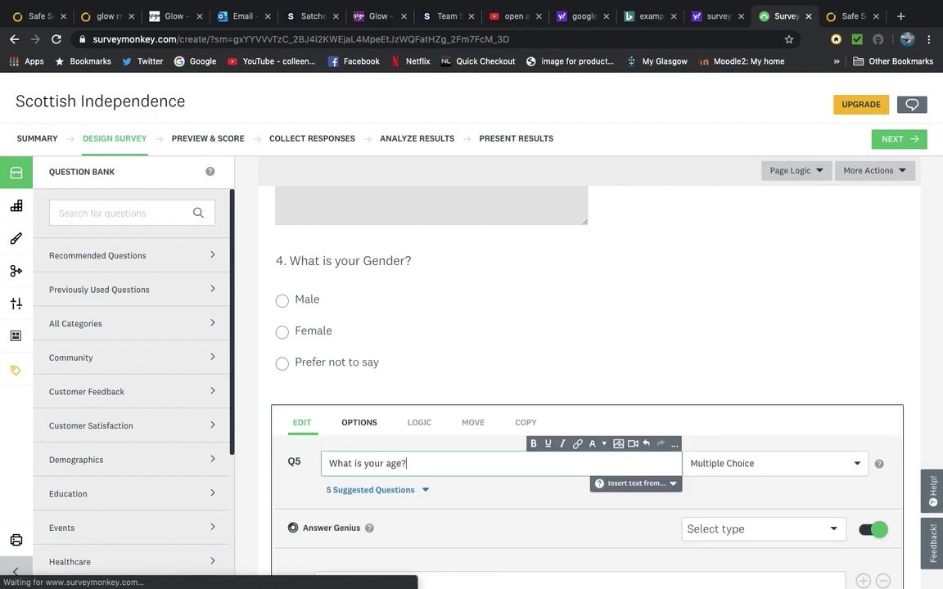
type("?")
left_click(739, 465)
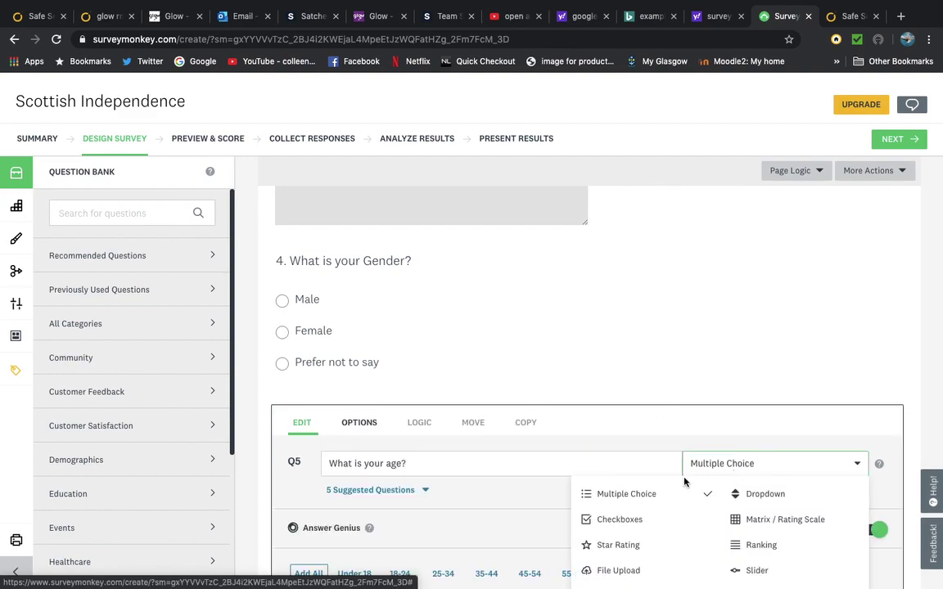
left_click(644, 495)
scroll(643, 498, "down", 2)
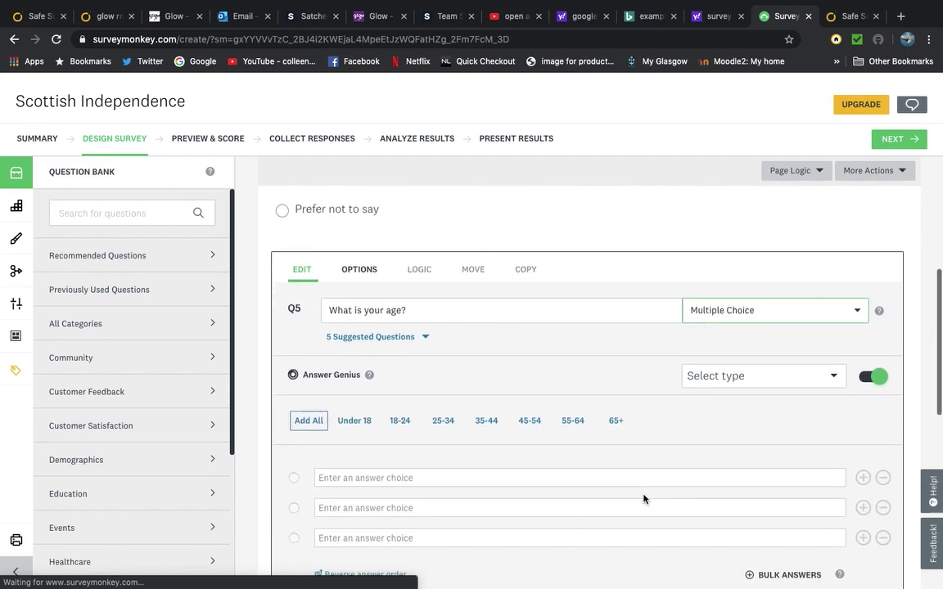
scroll(392, 456, "down", 1)
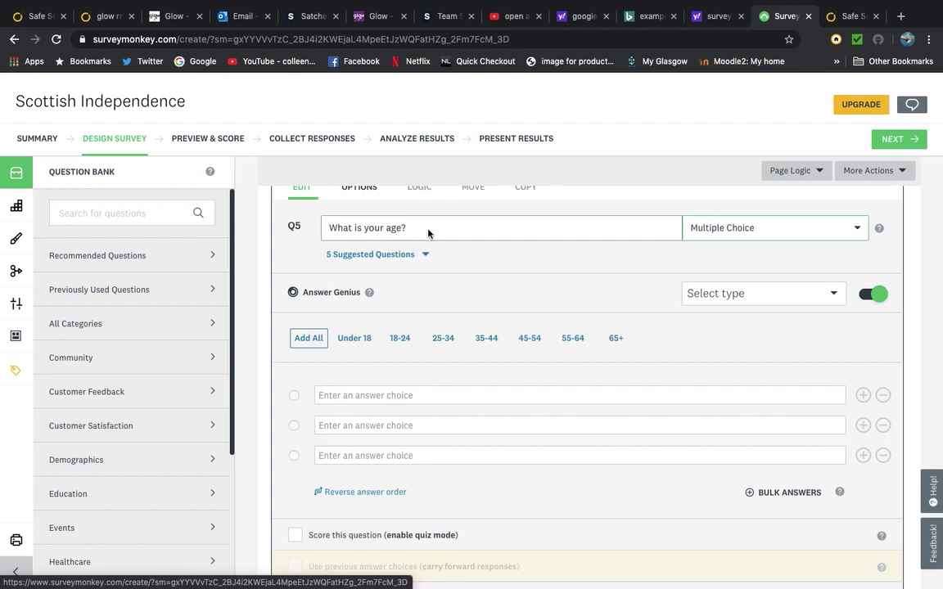
- Add all suggested age ranges from Under 18 to 65+ as the age question's answer choices and save the question
left_click(355, 340)
left_click(358, 341)
left_click(360, 340)
left_click(360, 341)
left_click(361, 341)
left_click(361, 341)
left_click(361, 341)
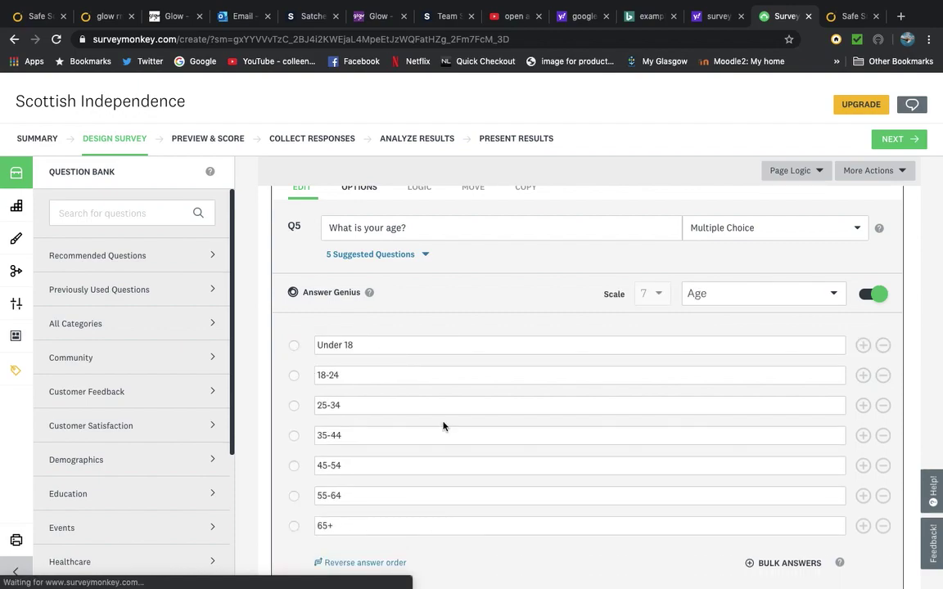
scroll(441, 417, "down", 2)
scroll(442, 422, "down", 3)
scroll(443, 423, "down", 1)
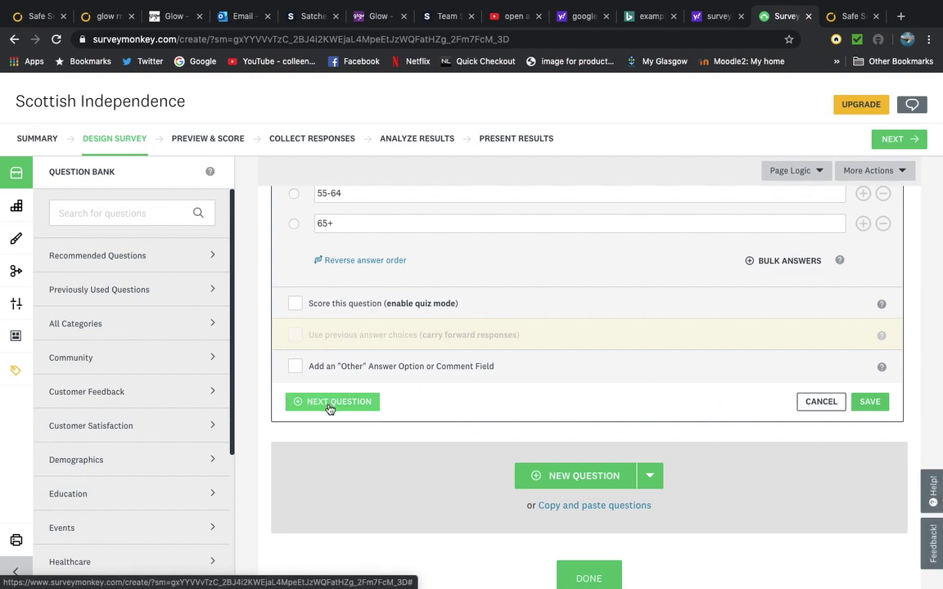
left_click(869, 405)
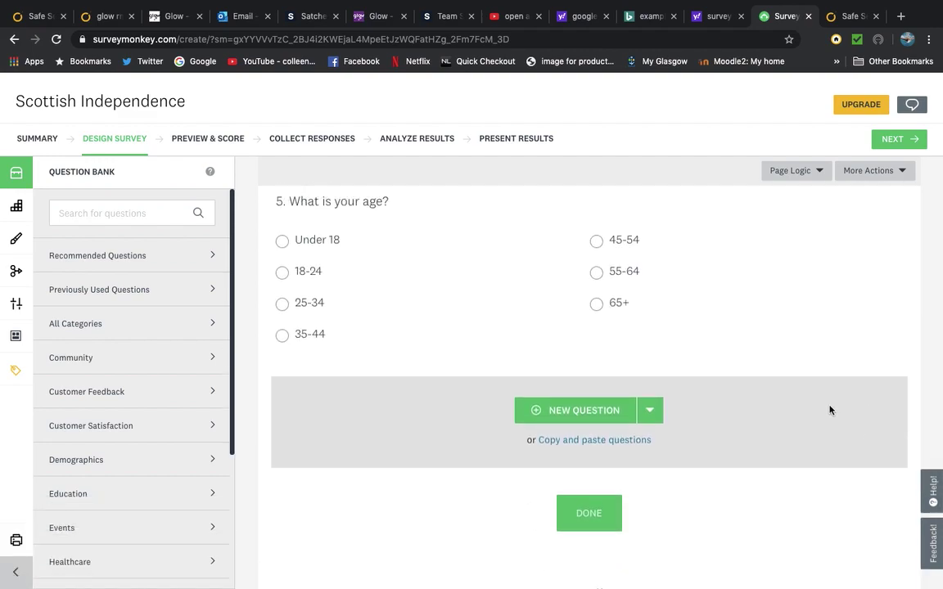
- Save the survey page's button labels as Done, Prev and Next
left_click(591, 511)
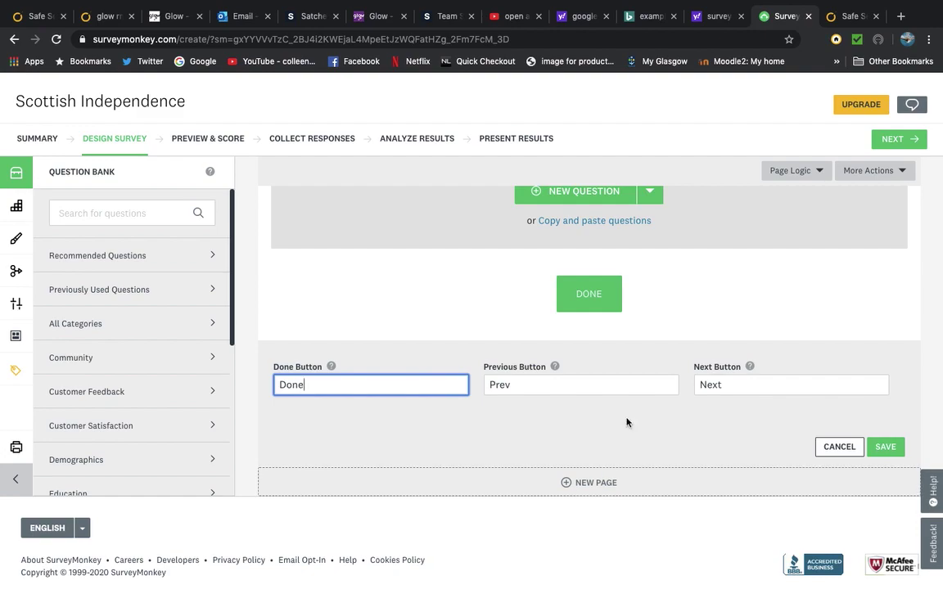
left_click(883, 447)
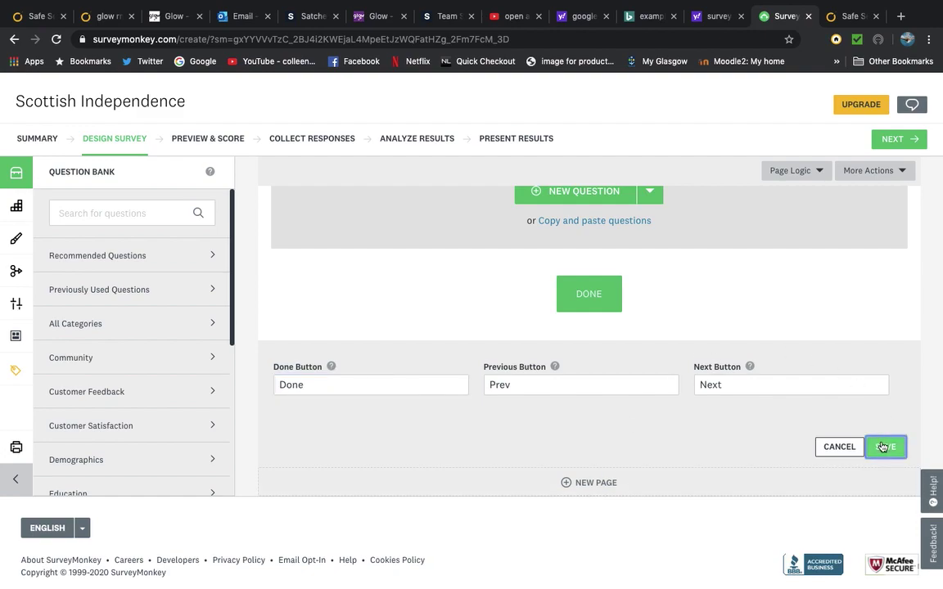
- Review all the questions in the survey design, and preview the survey to check how its questions and answer choices appear to respondents
scroll(716, 331, "up", 5)
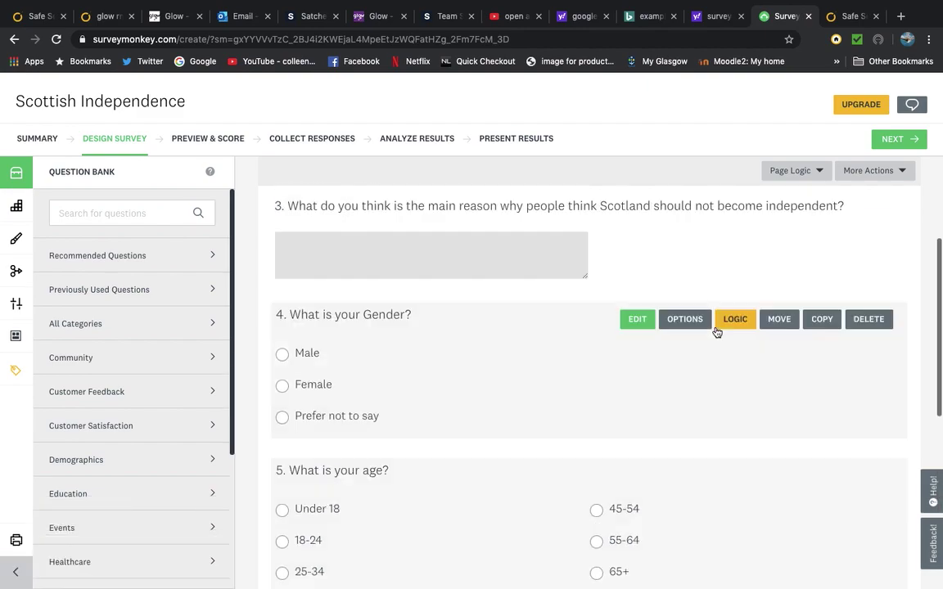
scroll(715, 331, "up", 10)
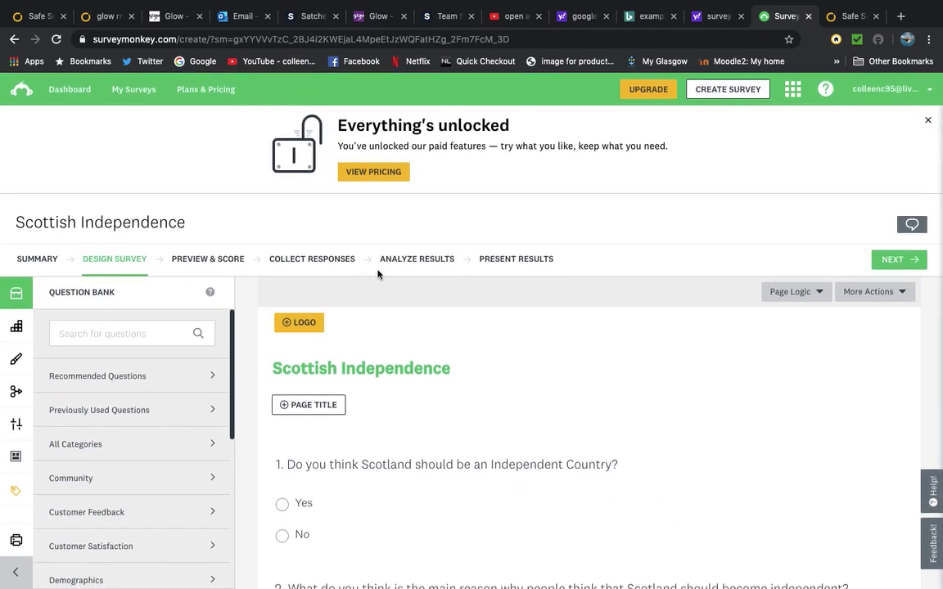
mouse_move(529, 502)
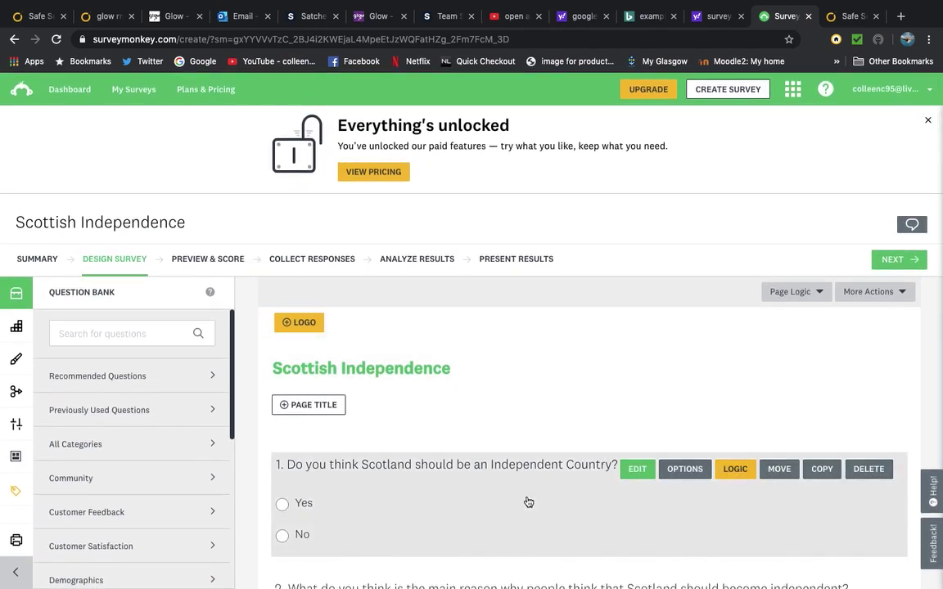
scroll(528, 502, "down", 15)
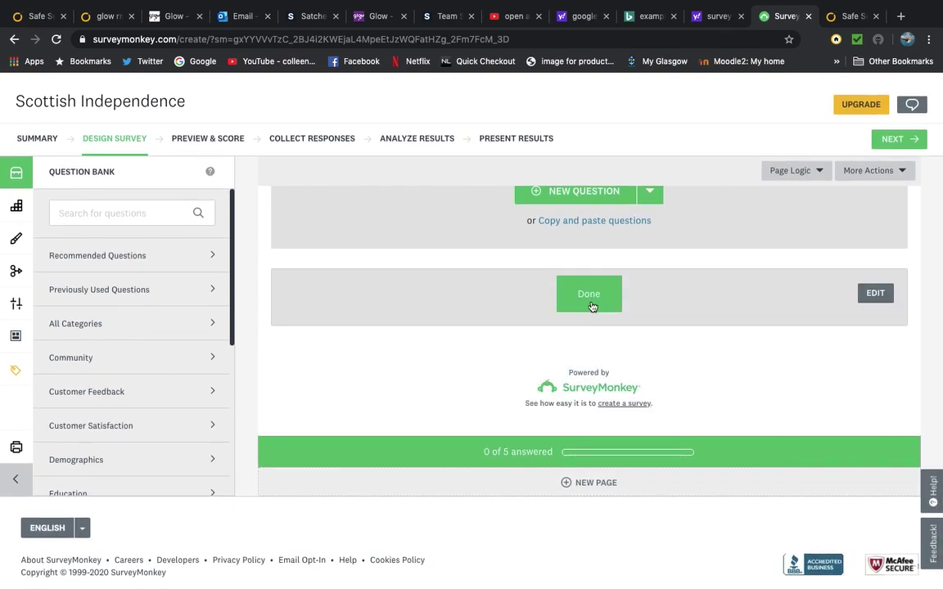
scroll(501, 360, "up", 15)
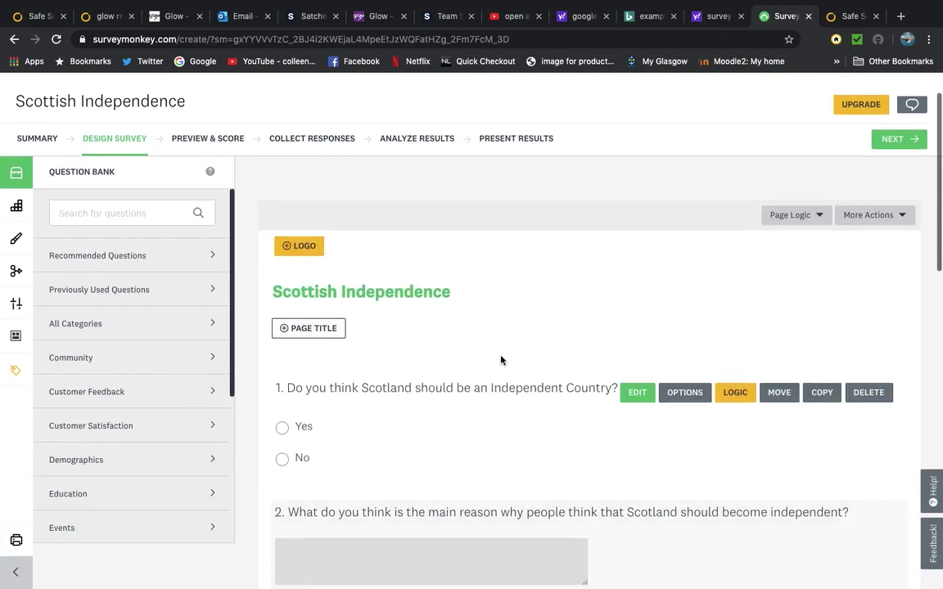
scroll(501, 360, "up", 3)
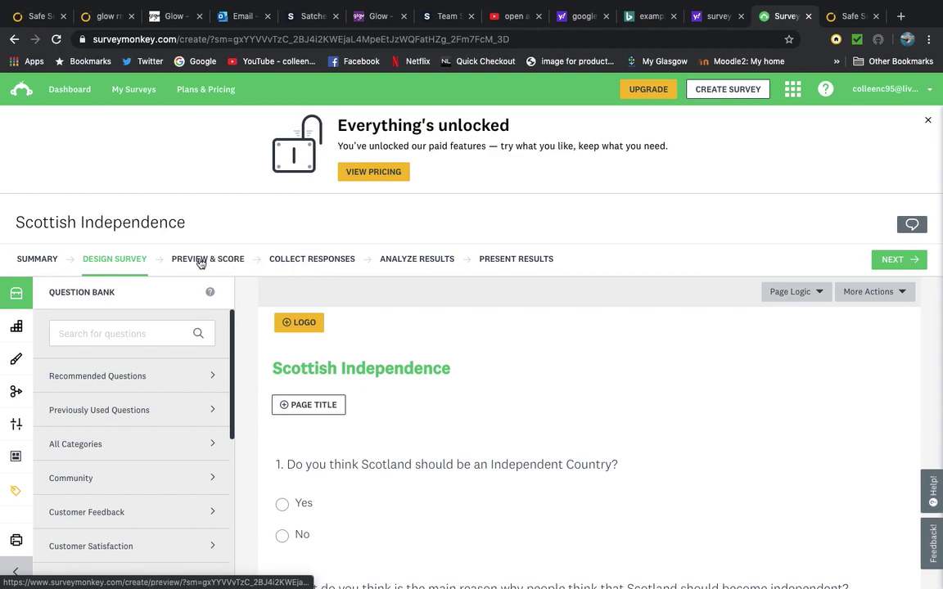
left_click(200, 260)
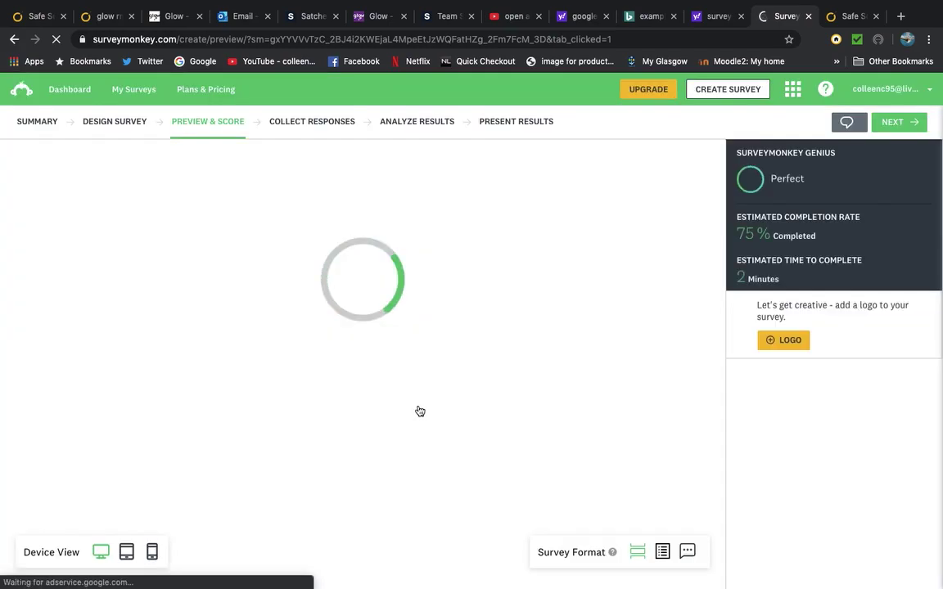
scroll(418, 410, "down", 1)
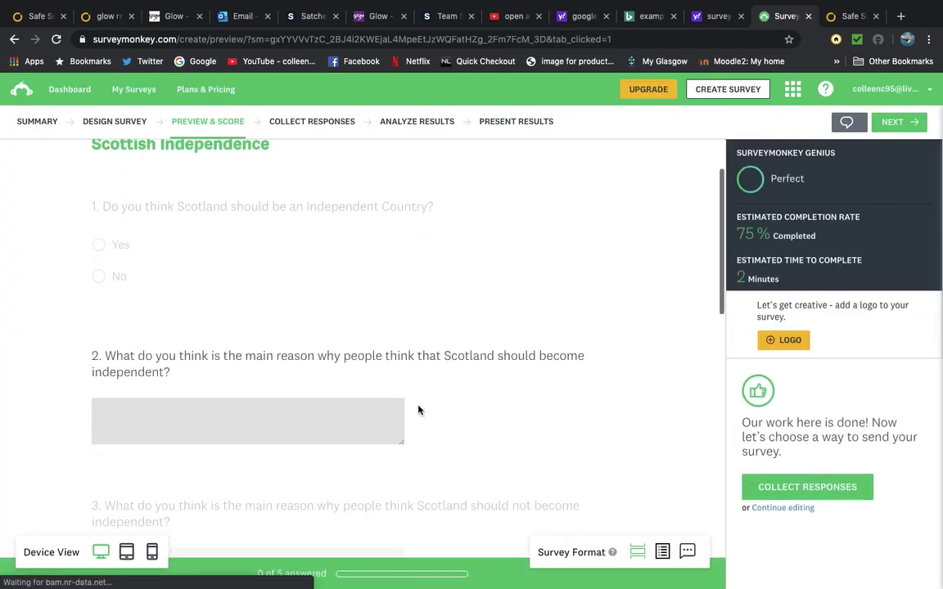
scroll(418, 410, "down", 6)
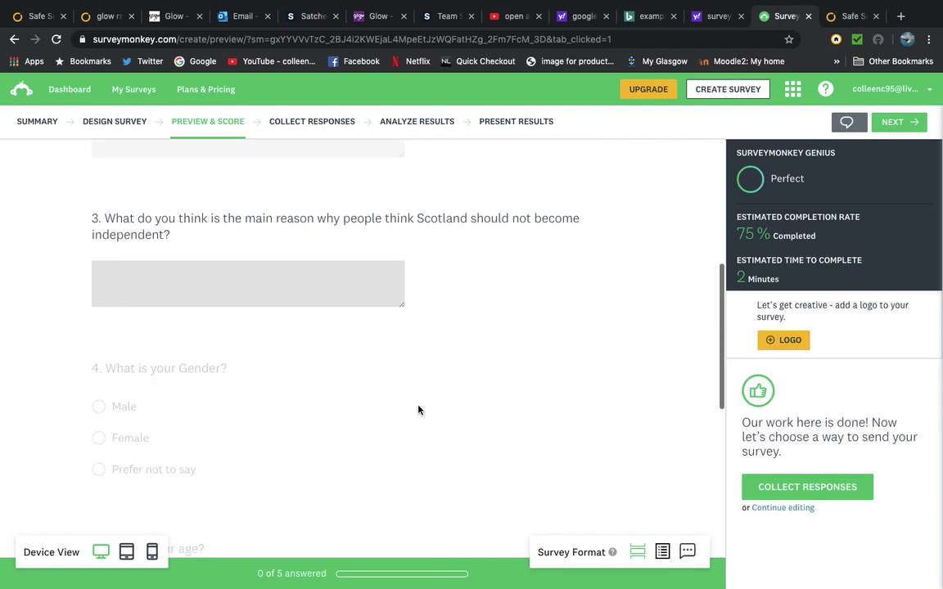
scroll(418, 410, "down", 2)
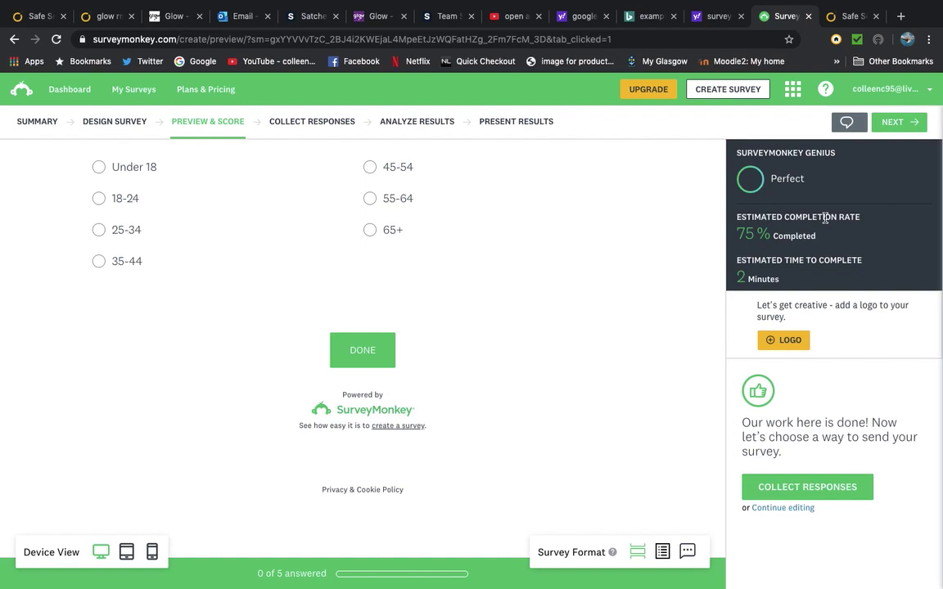
scroll(560, 325, "up", 4)
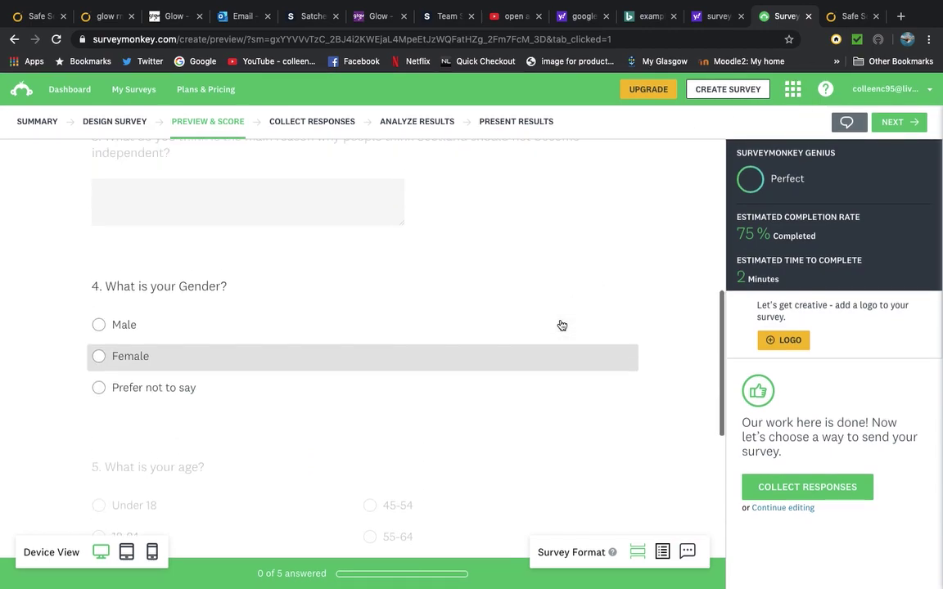
- Go on to response collection for the survey and show the collector options under Send surveys your way
scroll(559, 324, "up", 6)
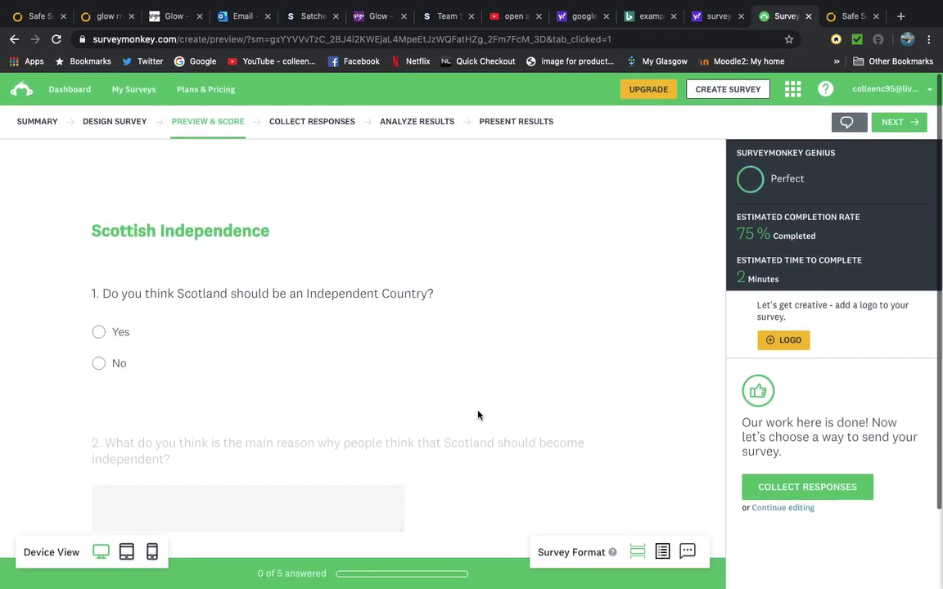
left_click(331, 128)
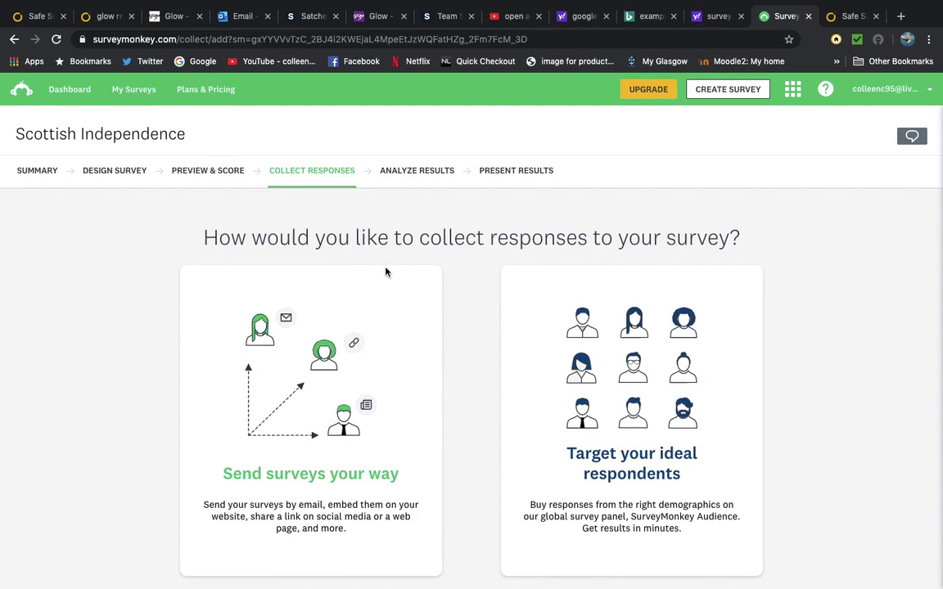
scroll(407, 314, "down", 2)
scroll(407, 315, "down", 1)
scroll(406, 315, "up", 1)
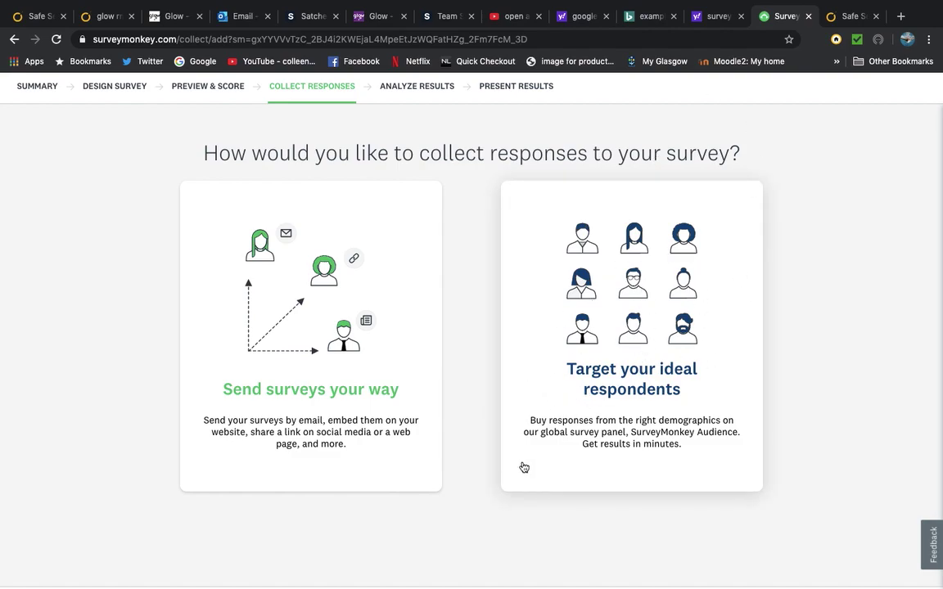
left_click(340, 313)
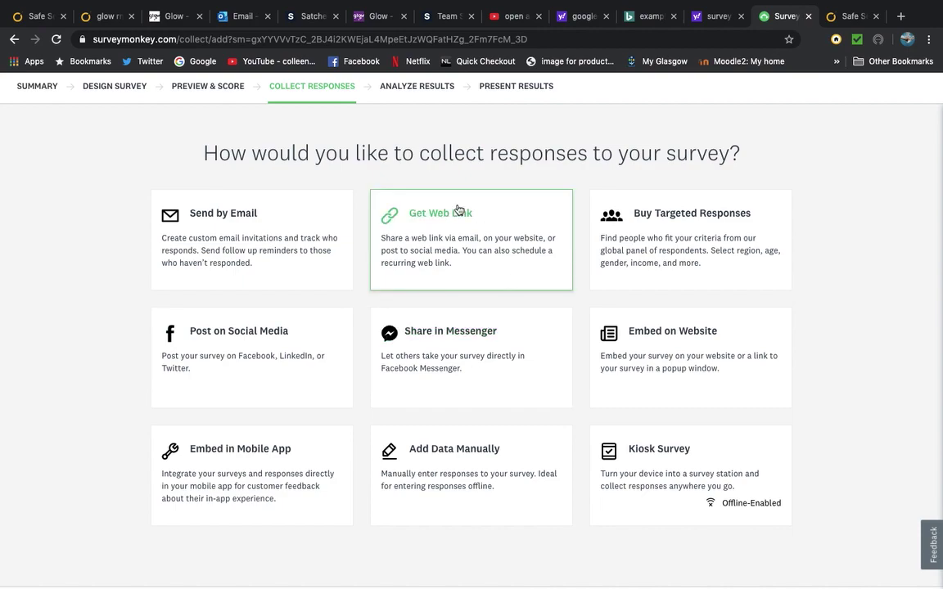
- View the survey's results analysis page, dismissing the introduction to the analysis tools, and examine its question summaries
left_click(425, 91)
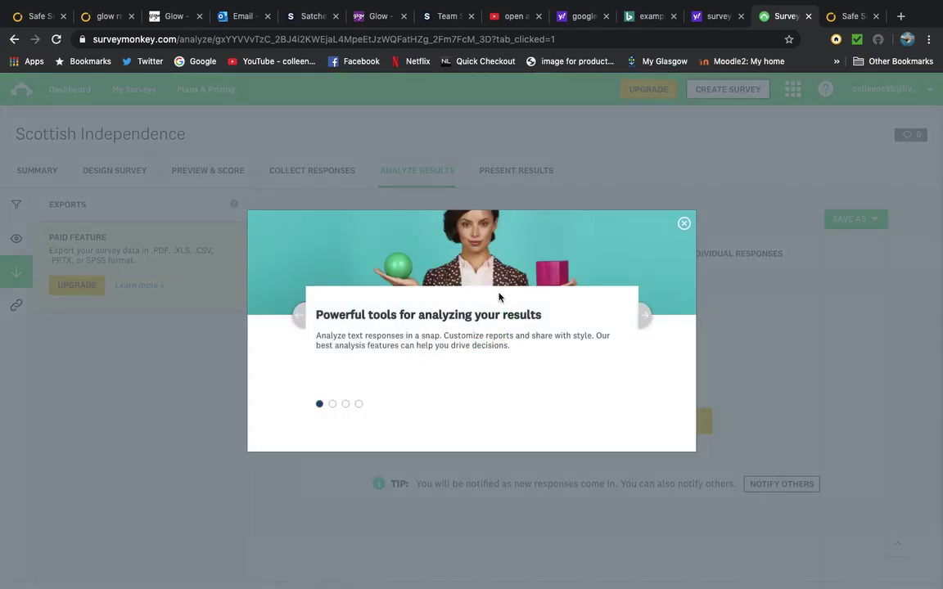
left_click(685, 225)
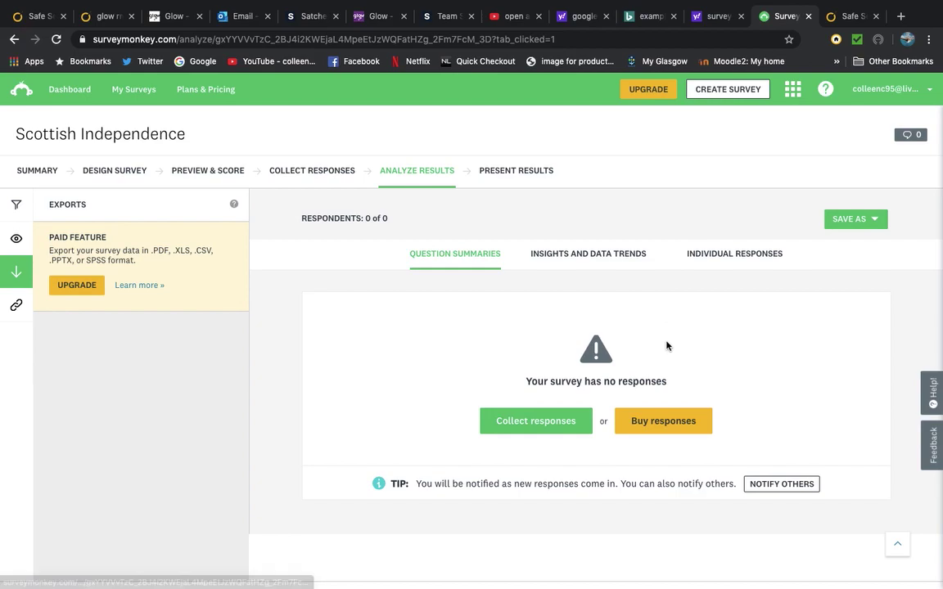
scroll(665, 343, "down", 1)
scroll(667, 344, "up", 1)
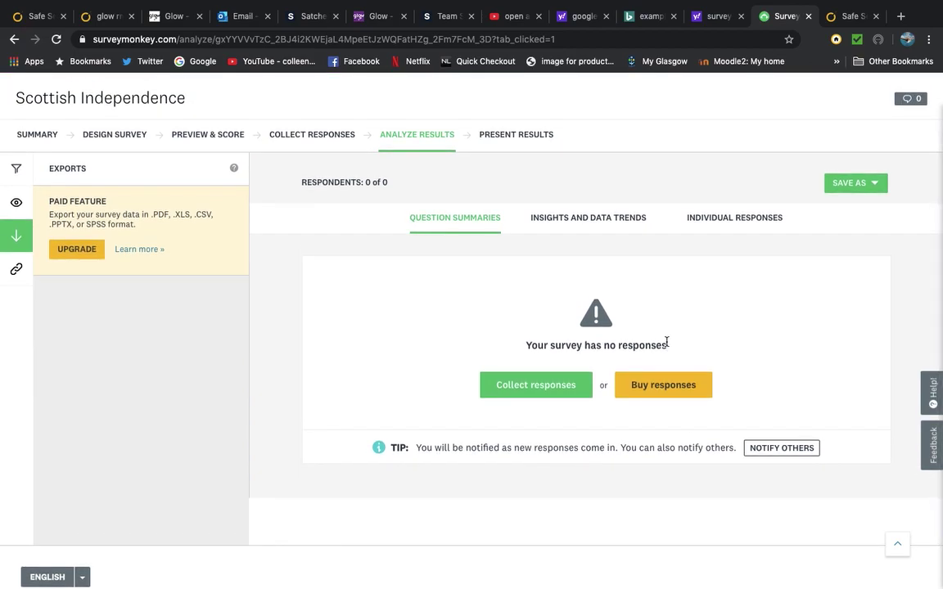
scroll(666, 342, "down", 1)
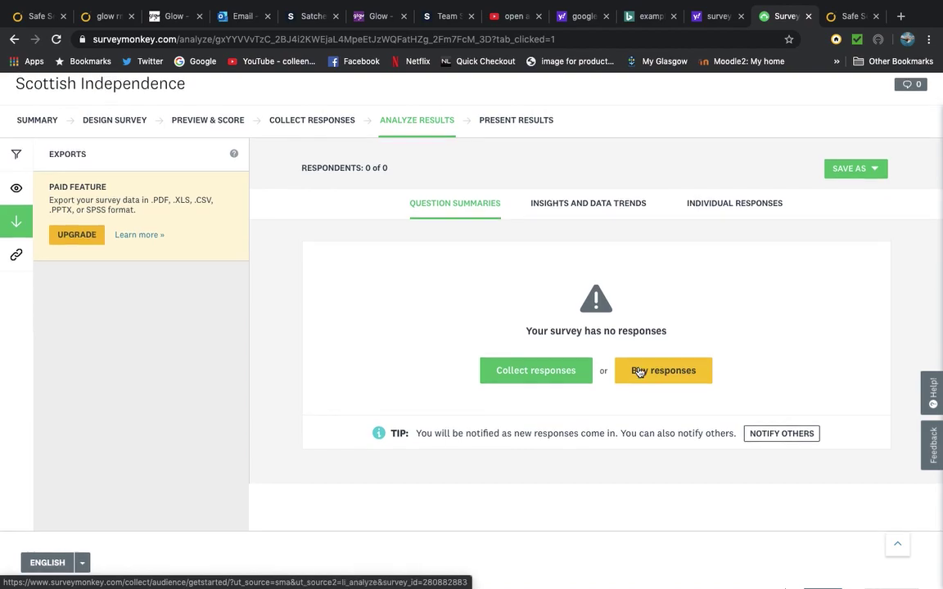
scroll(639, 372, "up", 3)
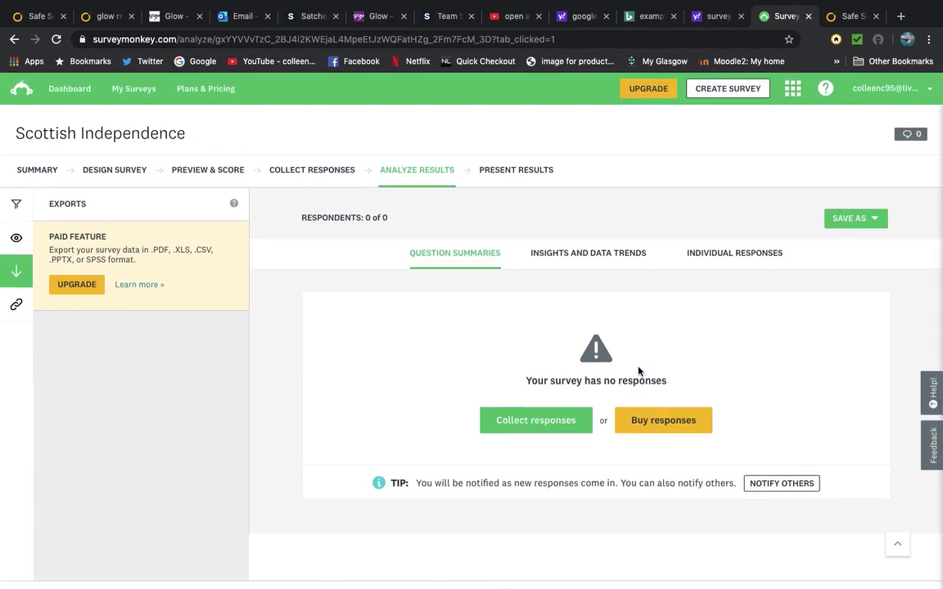